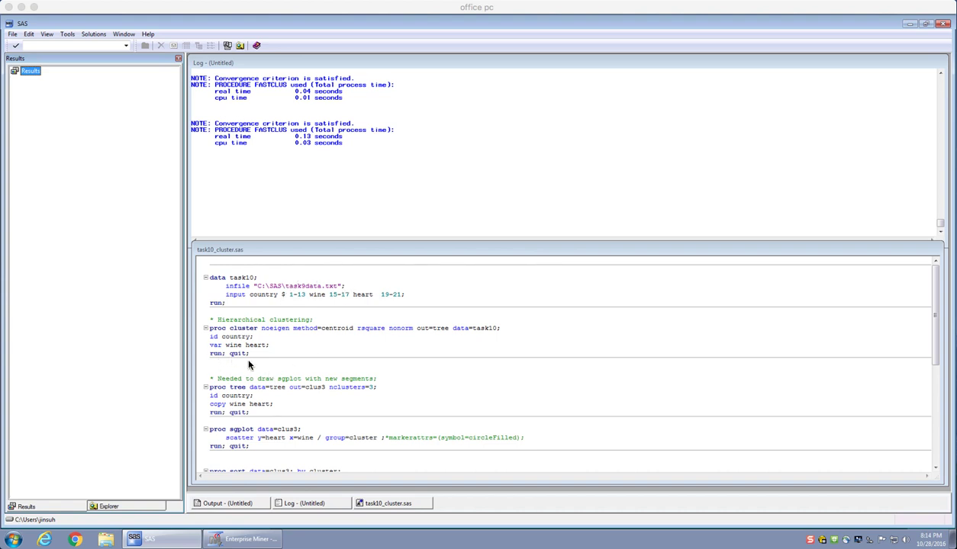
# Step: Run only the DATA step that creates task10 from C:\SAS\task9data.txt
pyautogui.click(241, 303)
pyautogui.moveTo(240, 303); pyautogui.dragTo(206, 284)
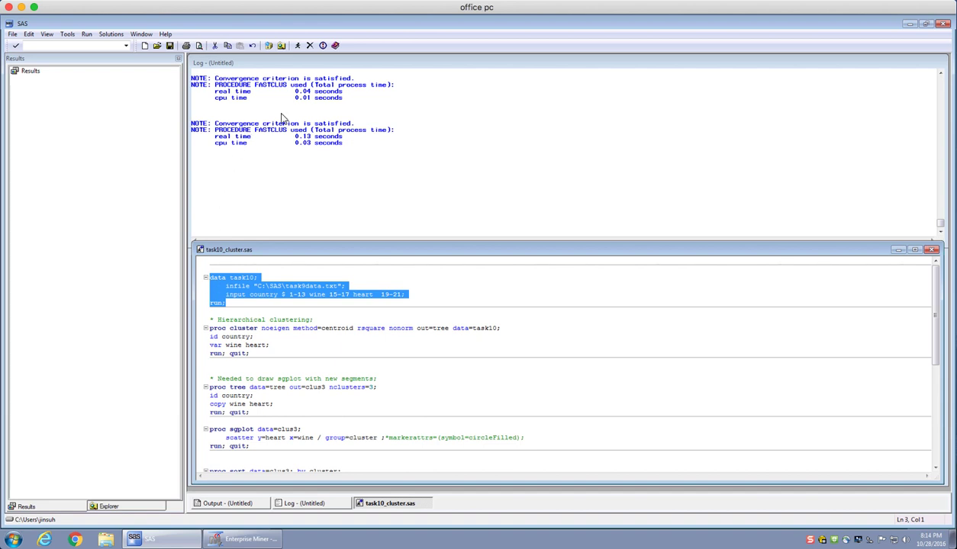
pyautogui.click(299, 47)
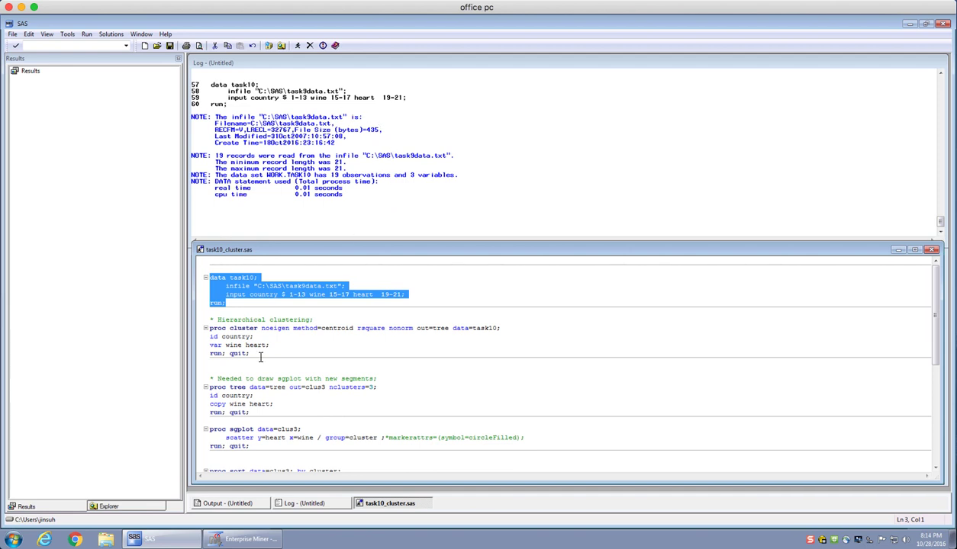
# Step: Run the PROC CLUSTER block for centroid hierarchical clustering of task10 and review its cluster history table and dendrogram
pyautogui.moveTo(251, 353); pyautogui.dragTo(210, 321)
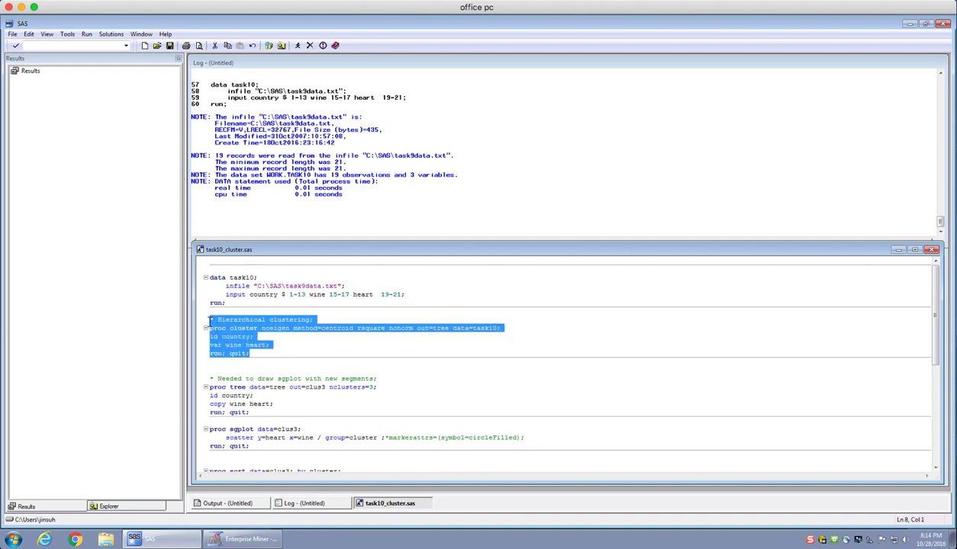
pyautogui.click(308, 355)
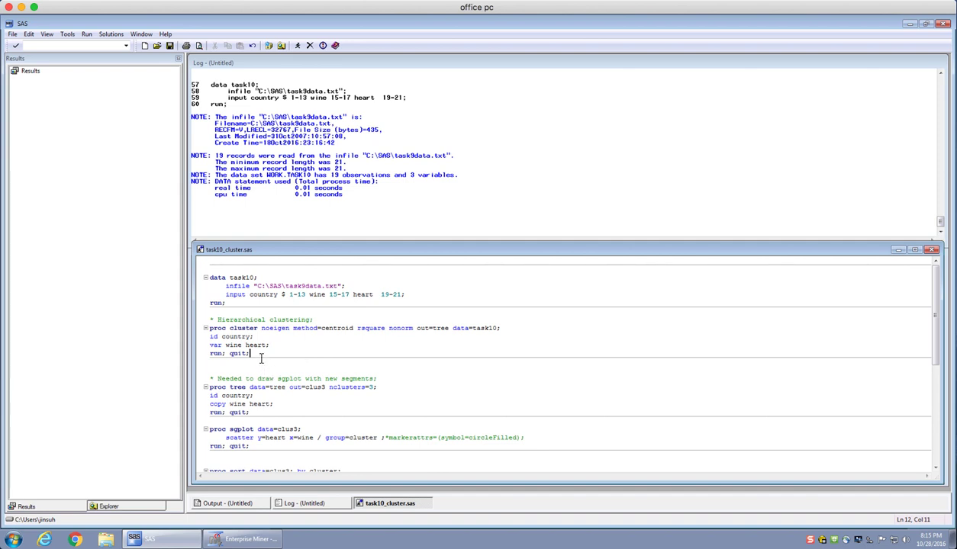
pyautogui.moveTo(249, 352); pyautogui.dragTo(202, 328)
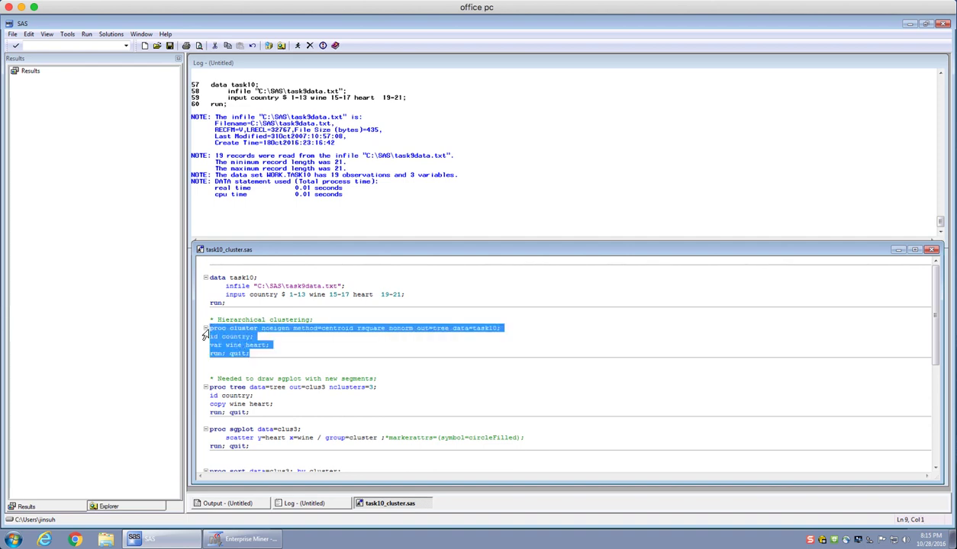
pyautogui.click(296, 46)
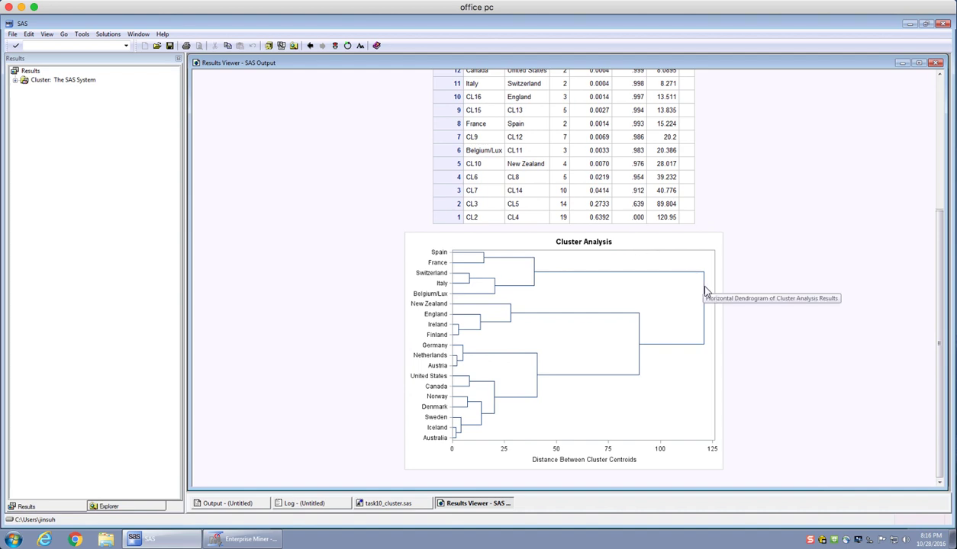
pyautogui.scroll(5, 740, 303)
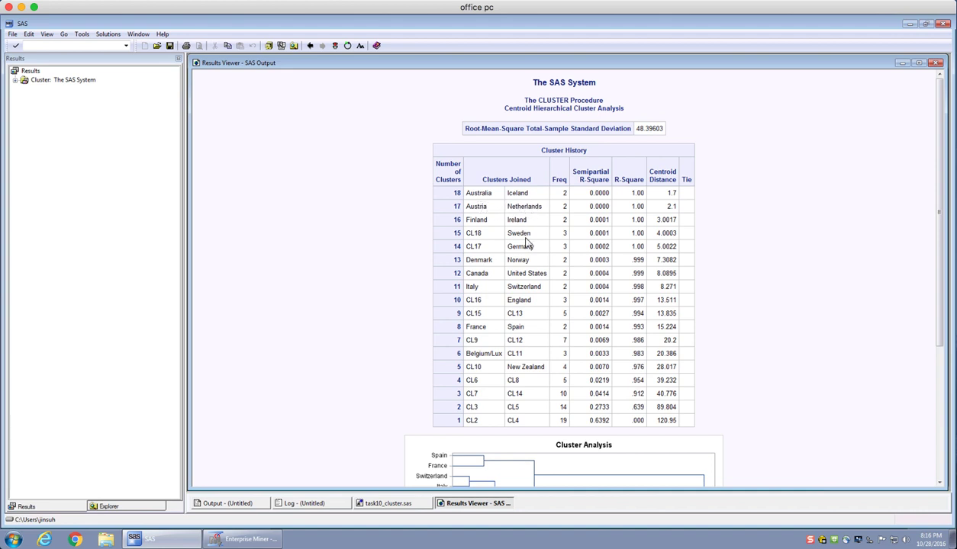
pyautogui.scroll(-3, 525, 243)
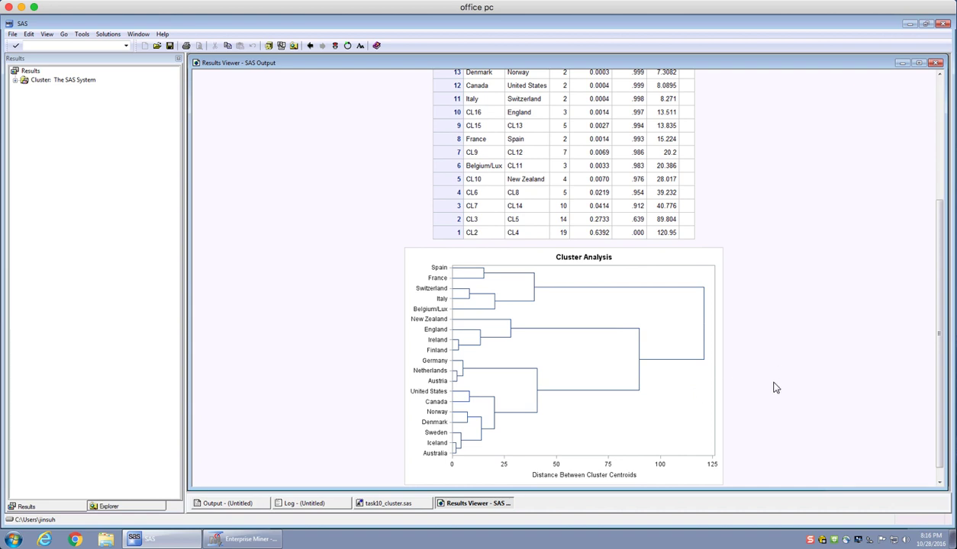
# Step: Run the PROC TREE block in task10_cluster.sas with out=clus3 and nclusters=3, and compare its tree diagram with the Cluster Analysis dendrogram
pyautogui.click(412, 507)
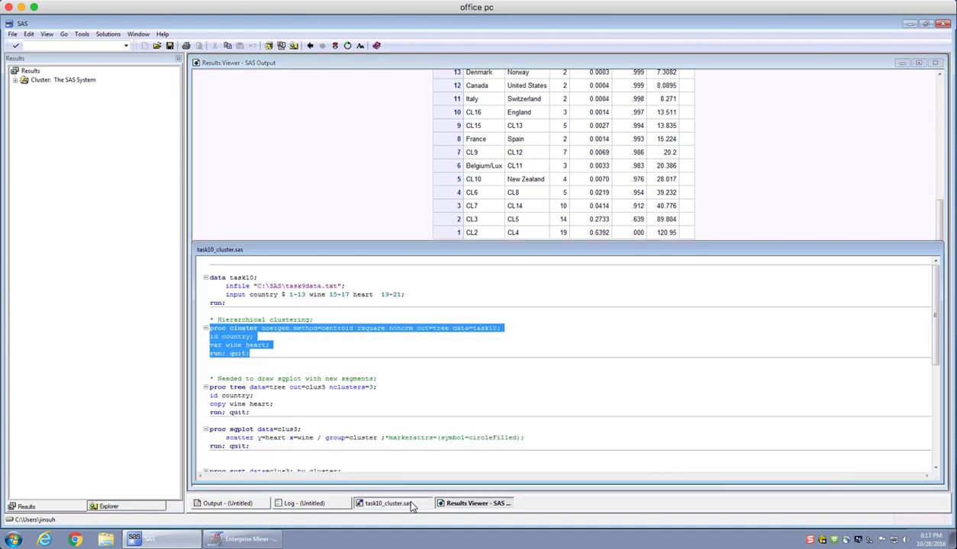
pyautogui.click(375, 412)
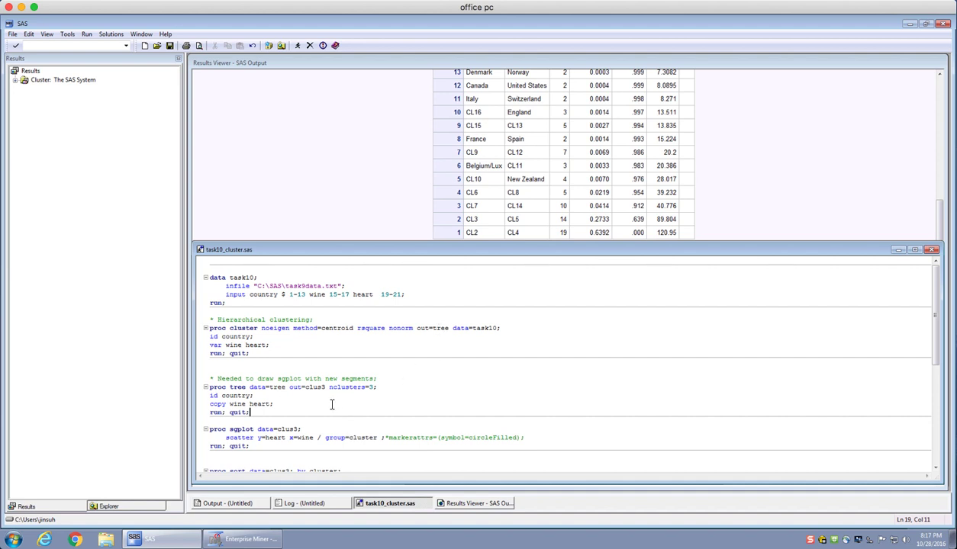
pyautogui.scroll(-1, 275, 407)
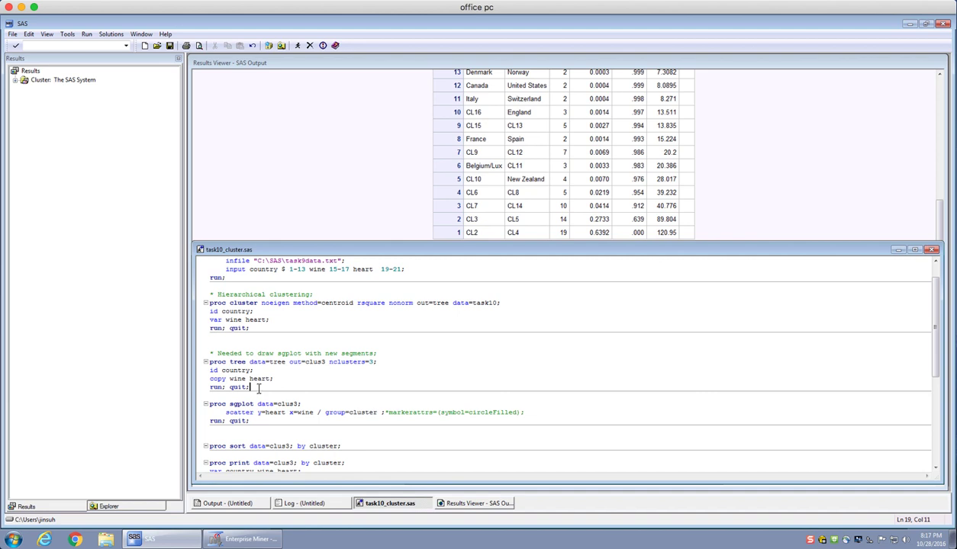
pyautogui.moveTo(255, 387); pyautogui.dragTo(201, 362)
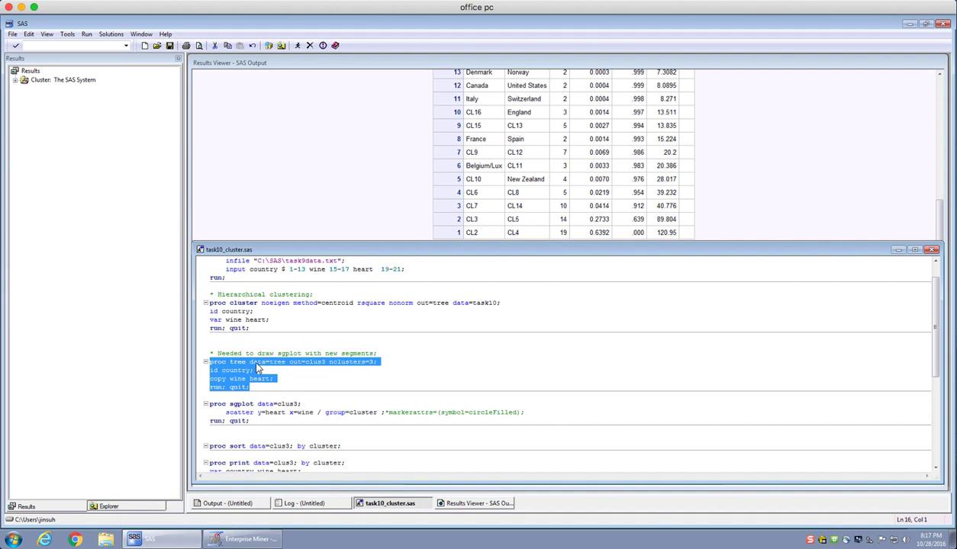
pyautogui.click(298, 47)
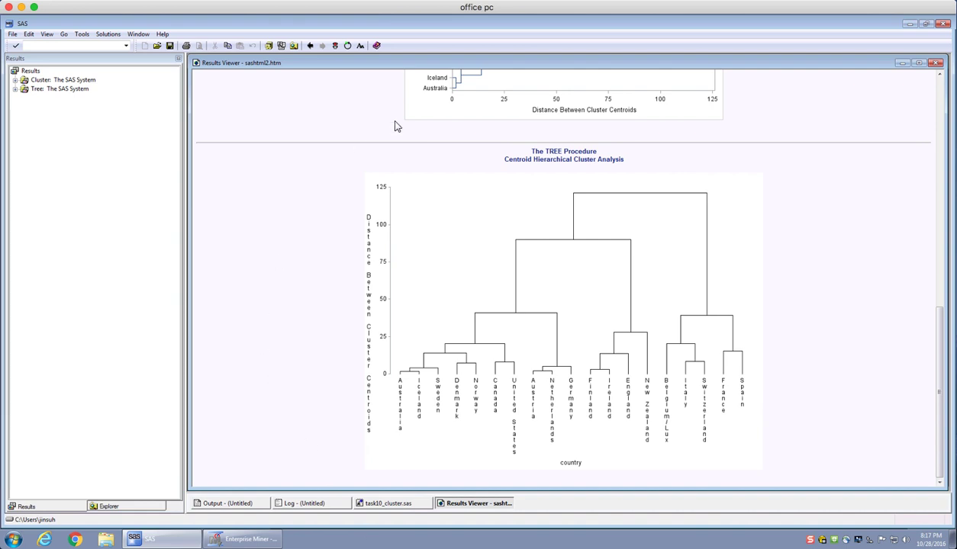
pyautogui.scroll(3, 752, 295)
pyautogui.scroll(3, 753, 296)
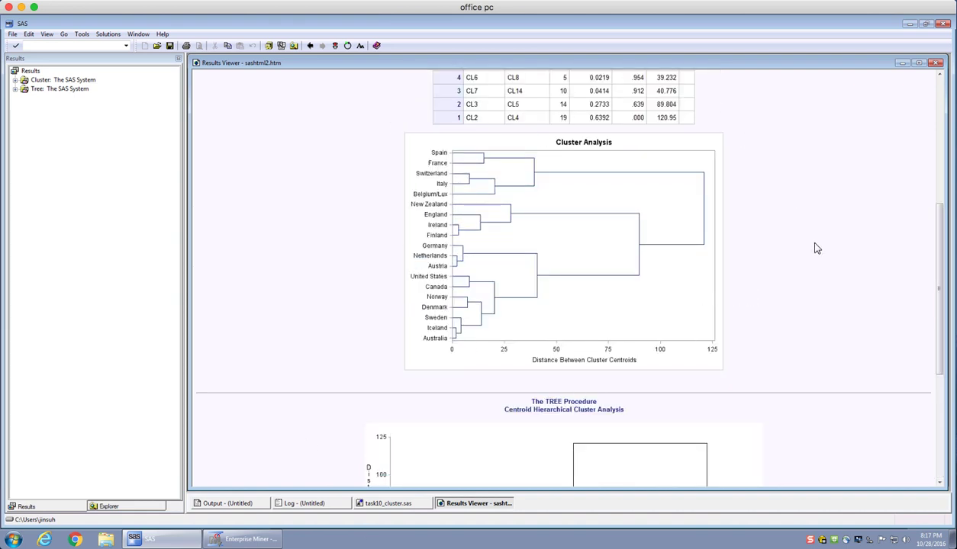
pyautogui.scroll(-6, 770, 345)
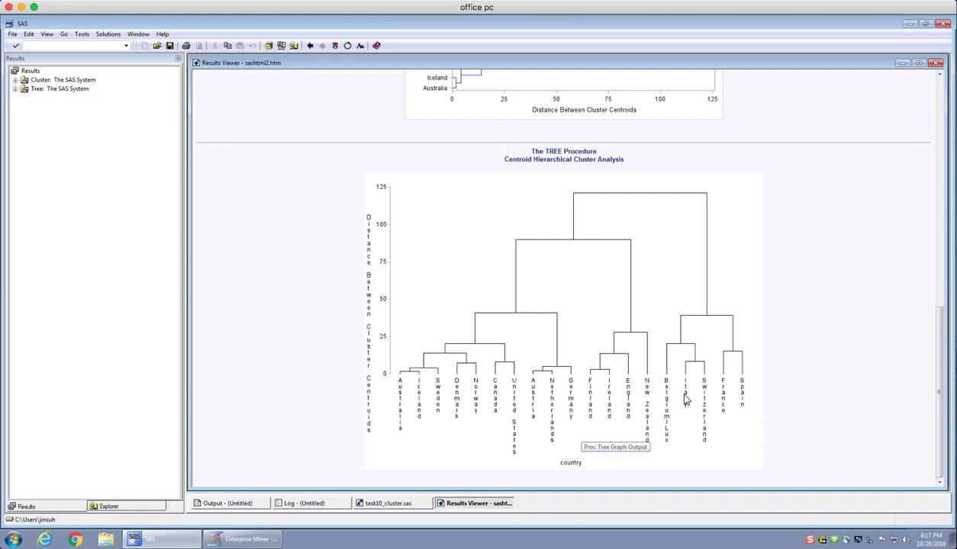
pyautogui.scroll(7, 739, 355)
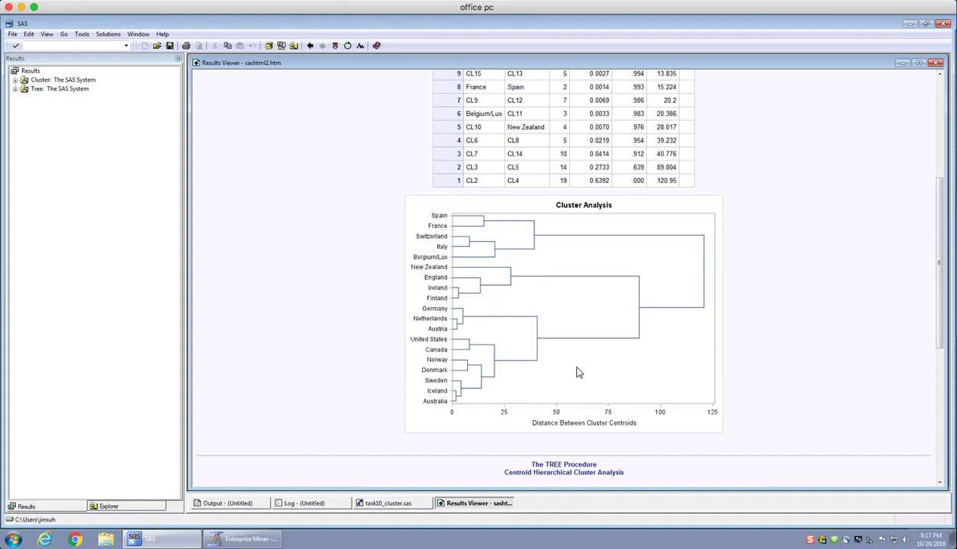
pyautogui.scroll(-4, 746, 361)
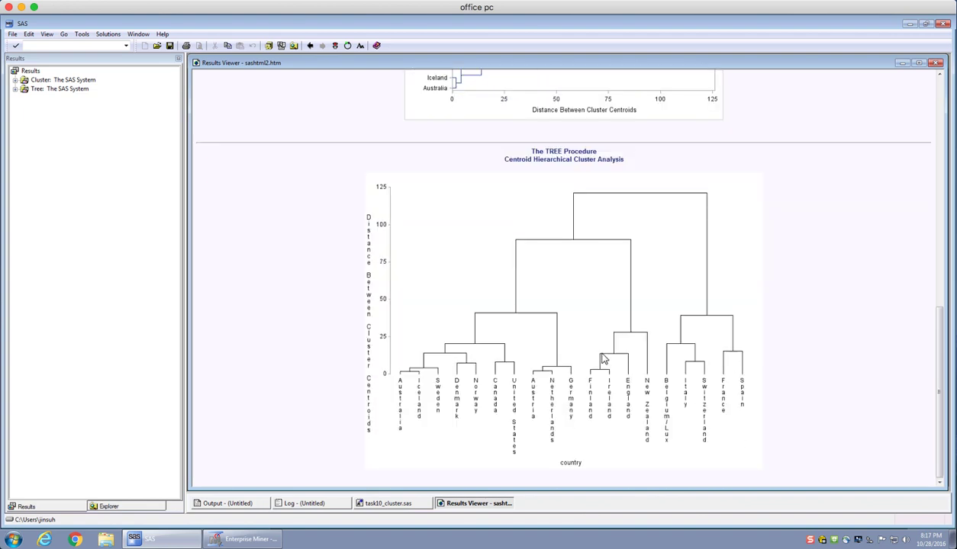
# Step: Return to task10_cluster.sas and examine the output data set and number-of-clusters options in the PROC TREE statement
pyautogui.click(390, 505)
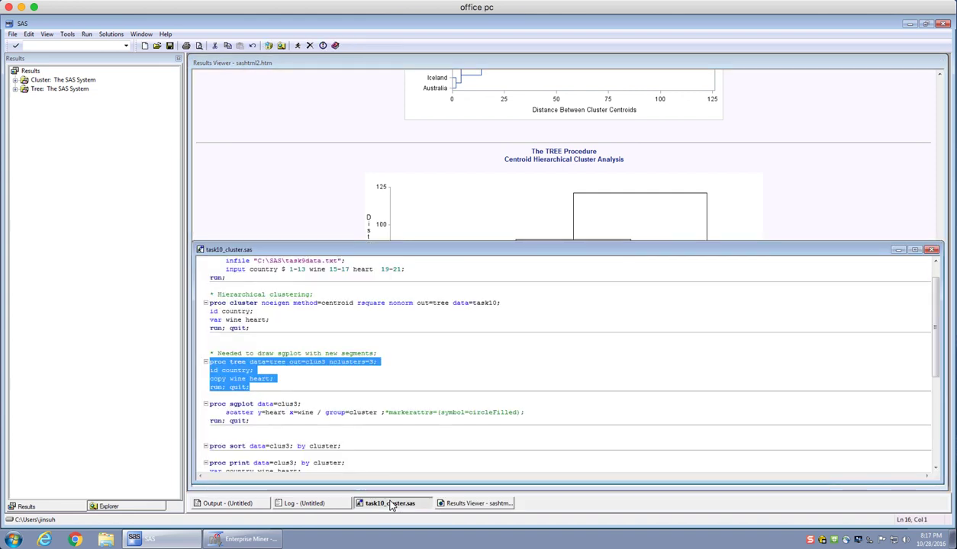
pyautogui.click(370, 361)
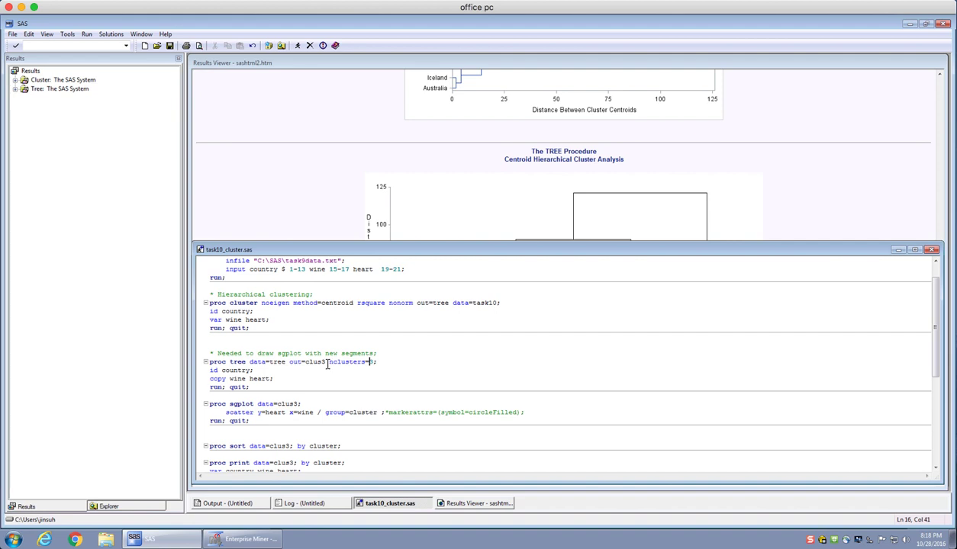
pyautogui.doubleClick(371, 362)
pyautogui.click(388, 363)
pyautogui.moveTo(290, 363); pyautogui.dragTo(327, 364)
pyautogui.click(323, 379)
pyautogui.moveTo(326, 361); pyautogui.dragTo(306, 363)
pyautogui.click(328, 384)
# Step: Review the PROC SGPLOT options and run the block to plot heart against wine from clus3, grouped by cluster
pyautogui.scroll(-1, 327, 388)
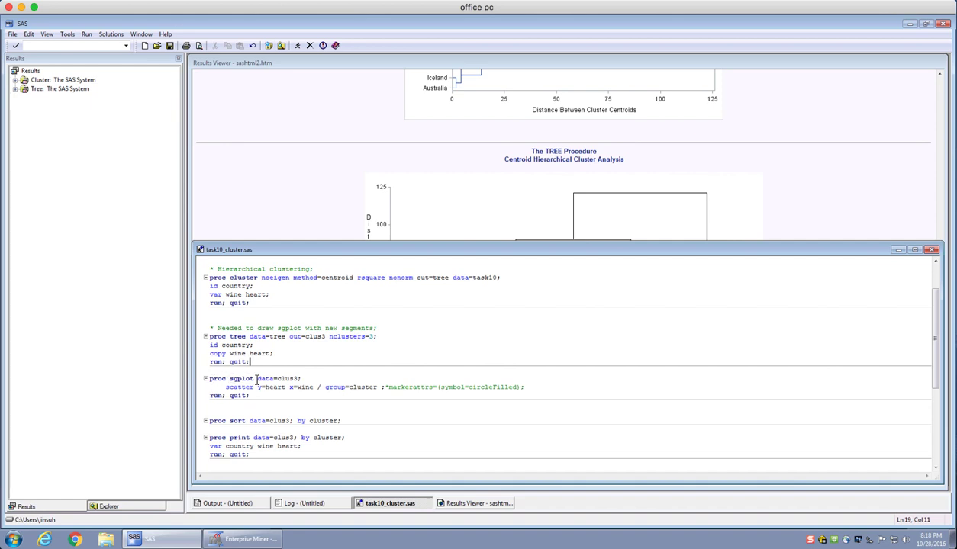
pyautogui.moveTo(257, 378); pyautogui.dragTo(297, 378)
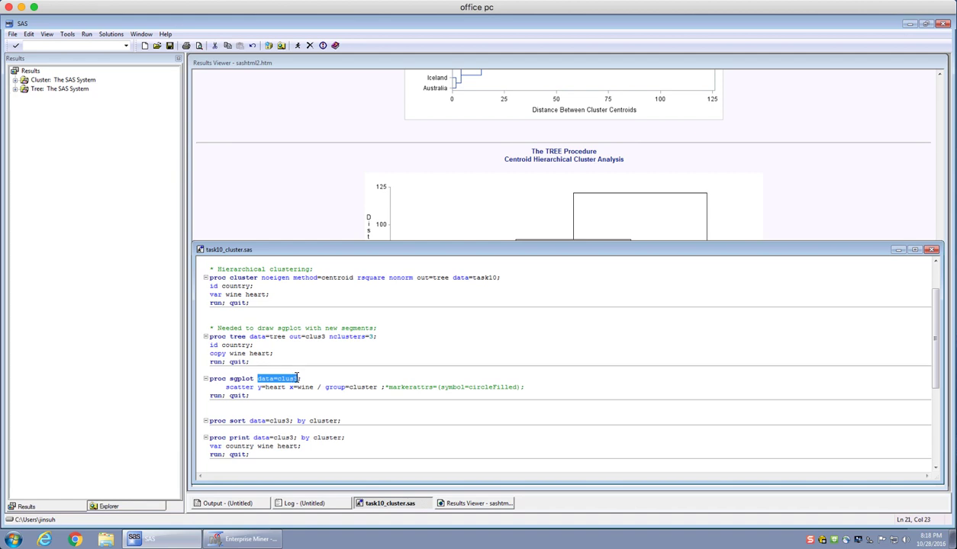
pyautogui.doubleClick(242, 387)
pyautogui.moveTo(258, 388); pyautogui.dragTo(286, 390)
pyautogui.click(275, 389)
pyautogui.moveTo(290, 389); pyautogui.dragTo(313, 390)
pyautogui.click(324, 389)
pyautogui.moveTo(326, 388); pyautogui.dragTo(351, 388)
pyautogui.click(315, 396)
pyautogui.moveTo(251, 396); pyautogui.dragTo(212, 381)
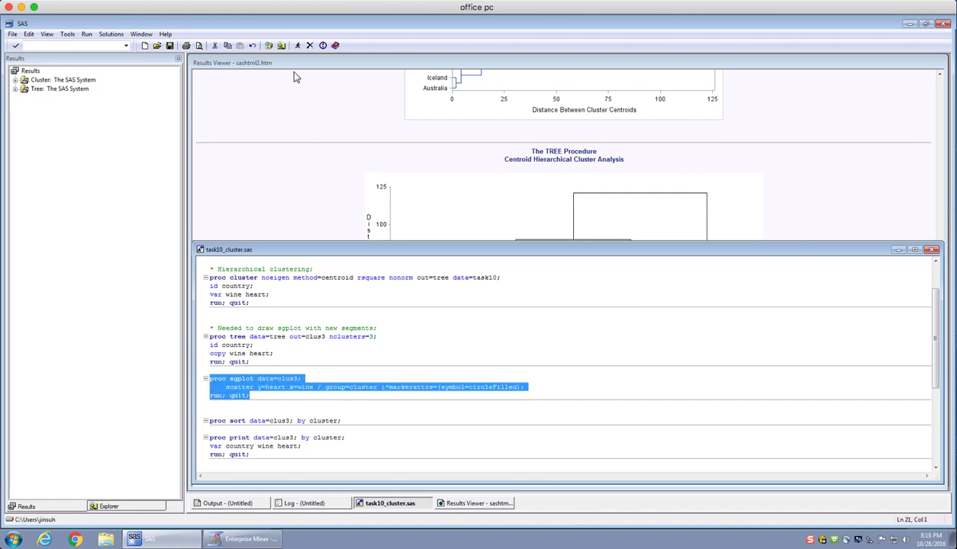
pyautogui.click(298, 47)
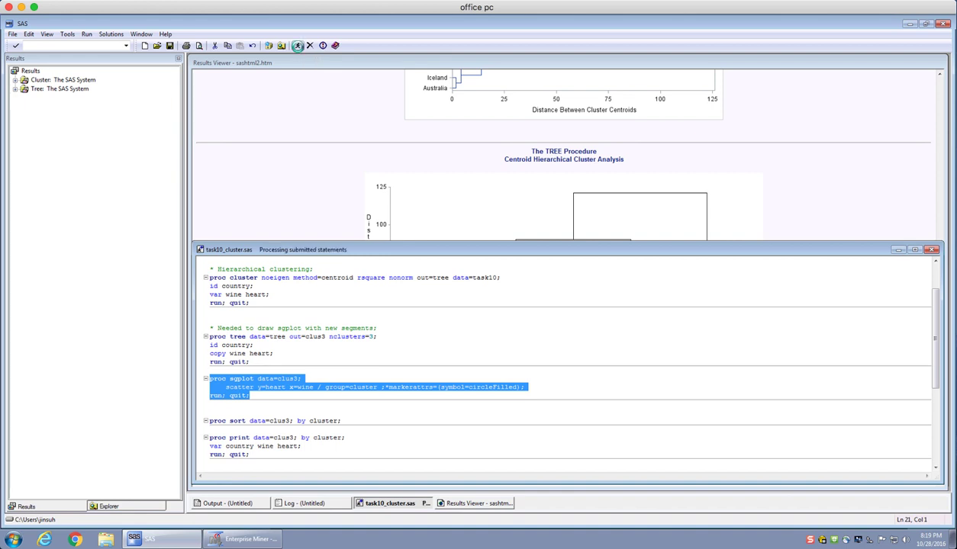
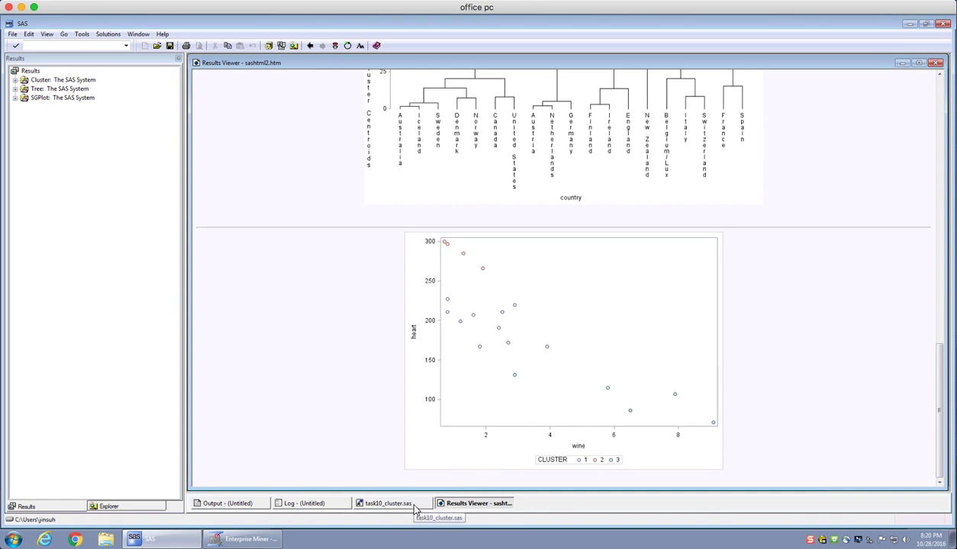
# Step: Run the PROC SORT statement in task10_cluster.sas to sort clus3 by cluster, and bring up the log
pyautogui.click(415, 506)
pyautogui.scroll(-1, 380, 420)
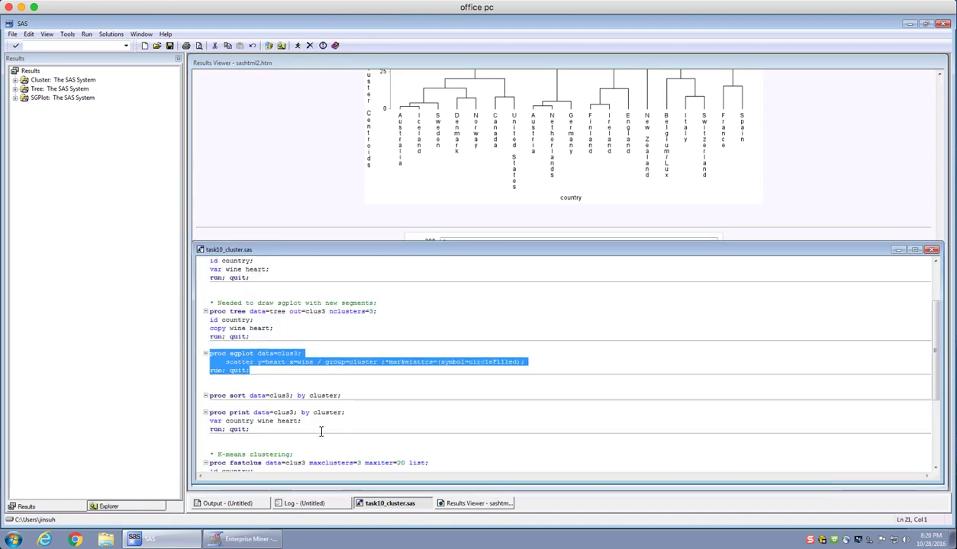
pyautogui.click(268, 426)
pyautogui.click(286, 420)
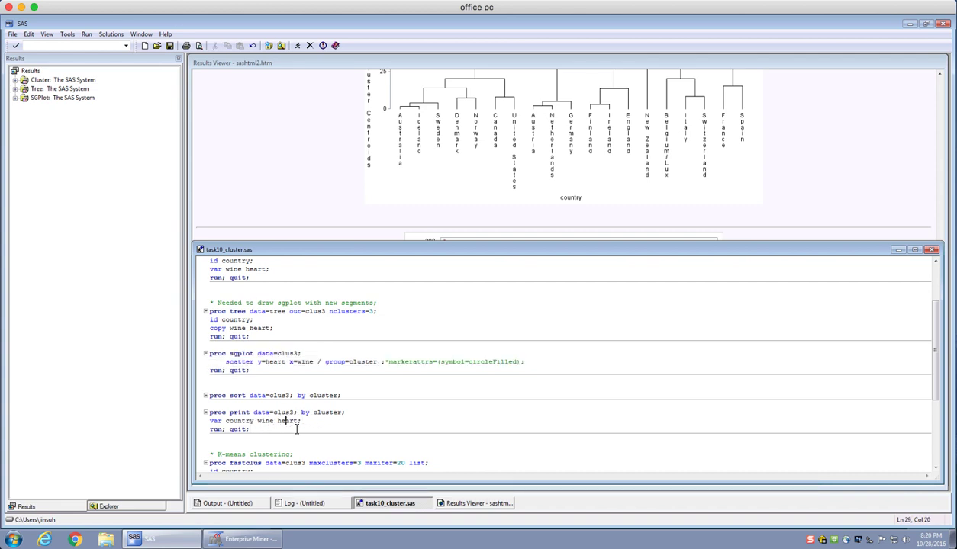
pyautogui.moveTo(250, 429); pyautogui.dragTo(204, 412)
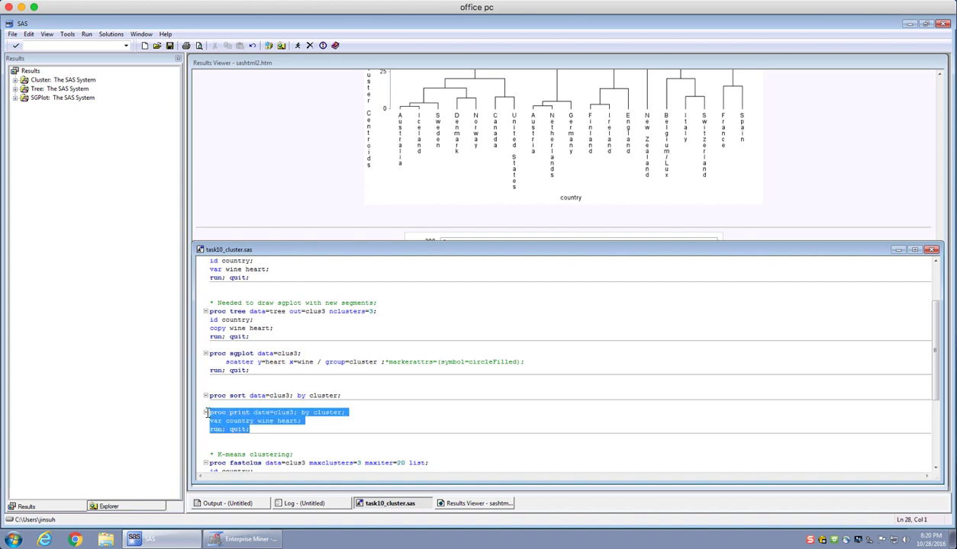
pyautogui.click(242, 420)
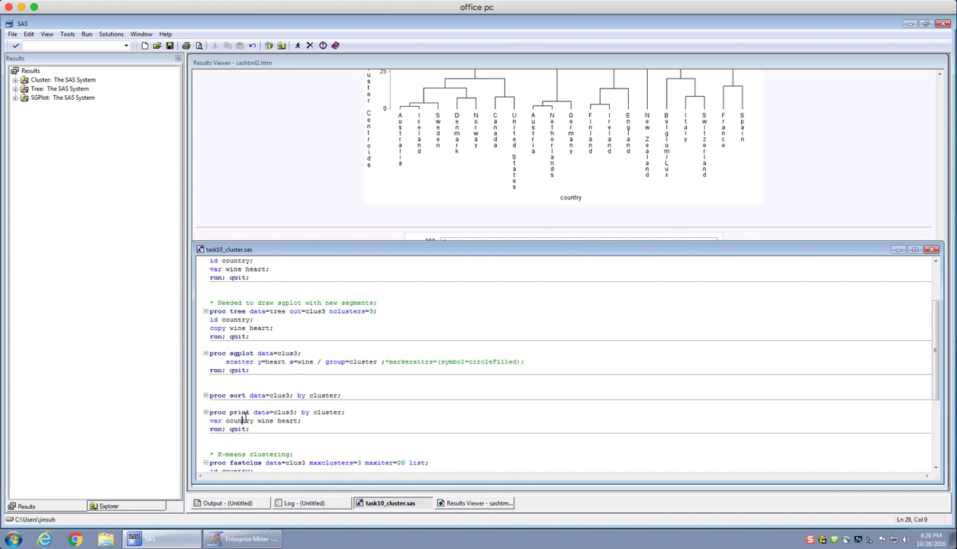
pyautogui.moveTo(254, 412); pyautogui.dragTo(293, 412)
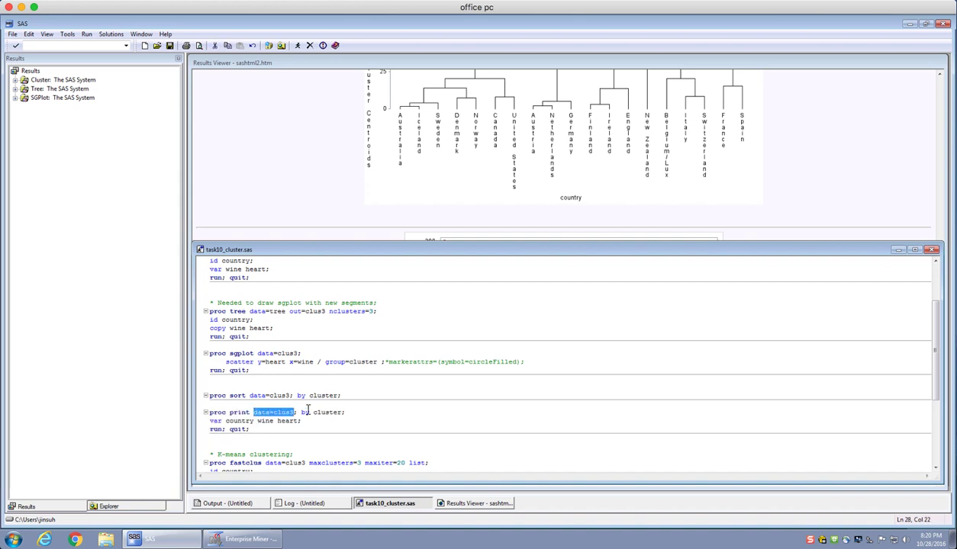
pyautogui.moveTo(211, 396); pyautogui.dragTo(343, 393)
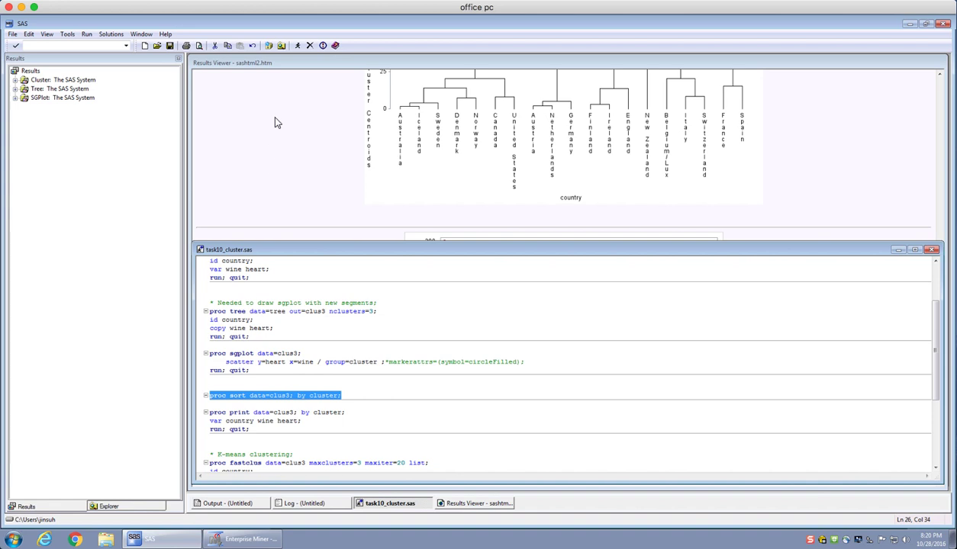
pyautogui.click(299, 46)
pyautogui.click(306, 501)
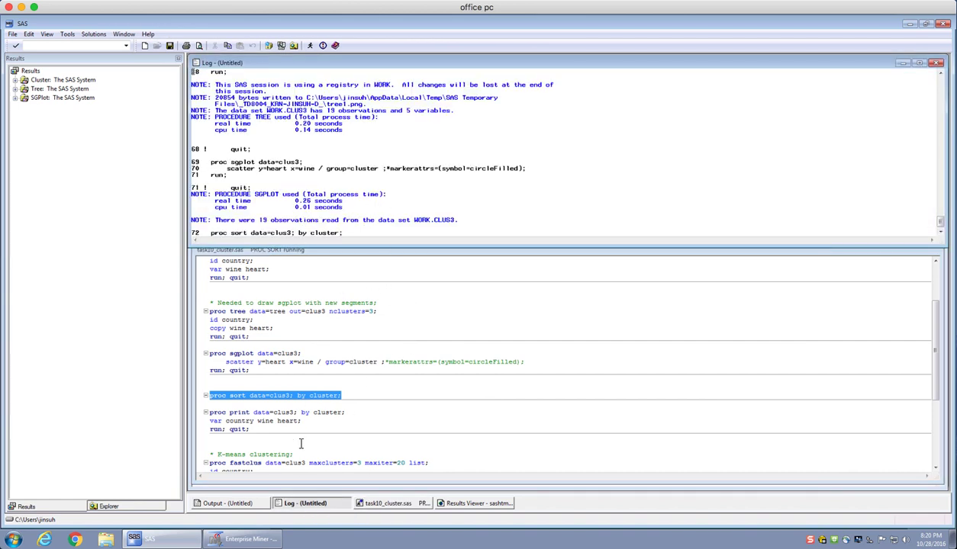
# Step: Run the PROC PRINT block to list country, wine and heart by cluster, and compare the listing with the scatter plot
pyautogui.click(259, 429)
pyautogui.moveTo(259, 430); pyautogui.dragTo(205, 412)
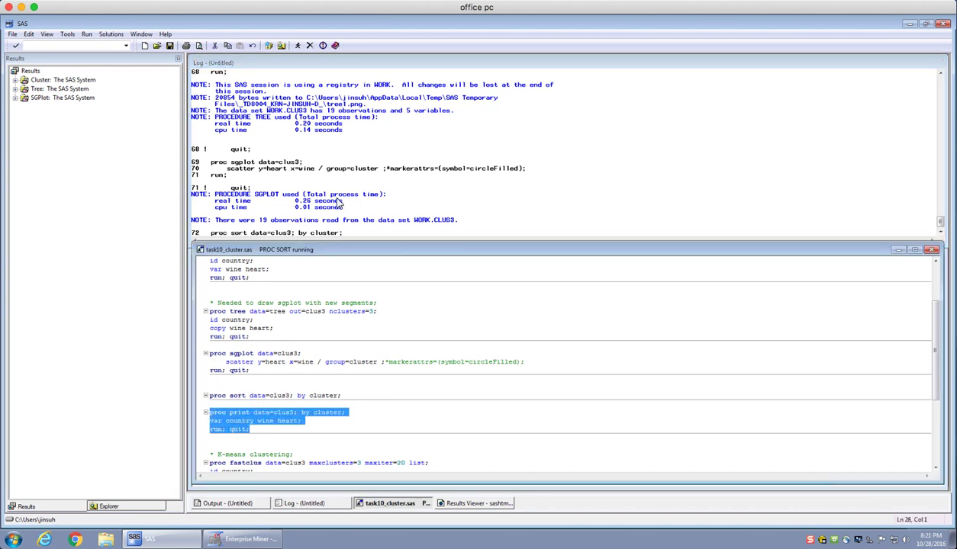
pyautogui.click(298, 46)
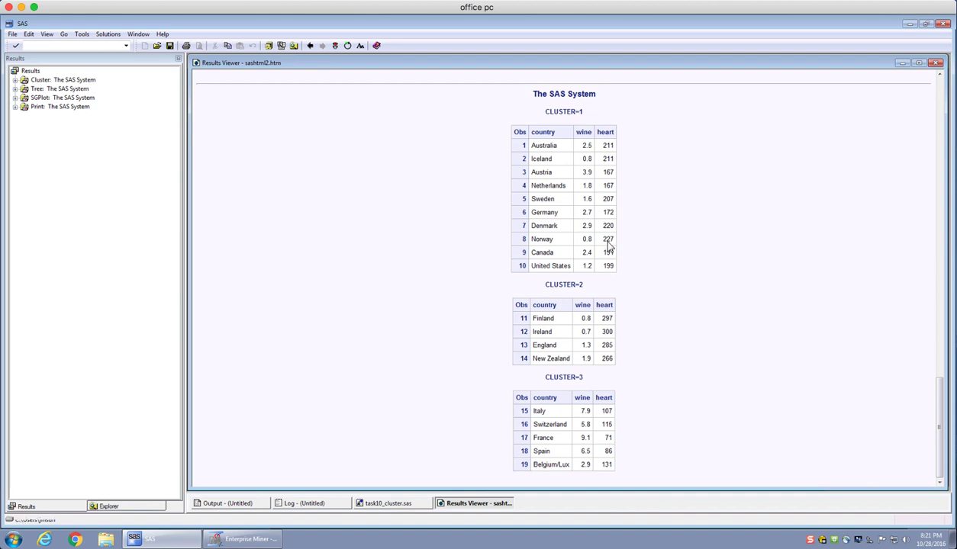
pyautogui.scroll(3, 689, 267)
pyautogui.scroll(5, 690, 267)
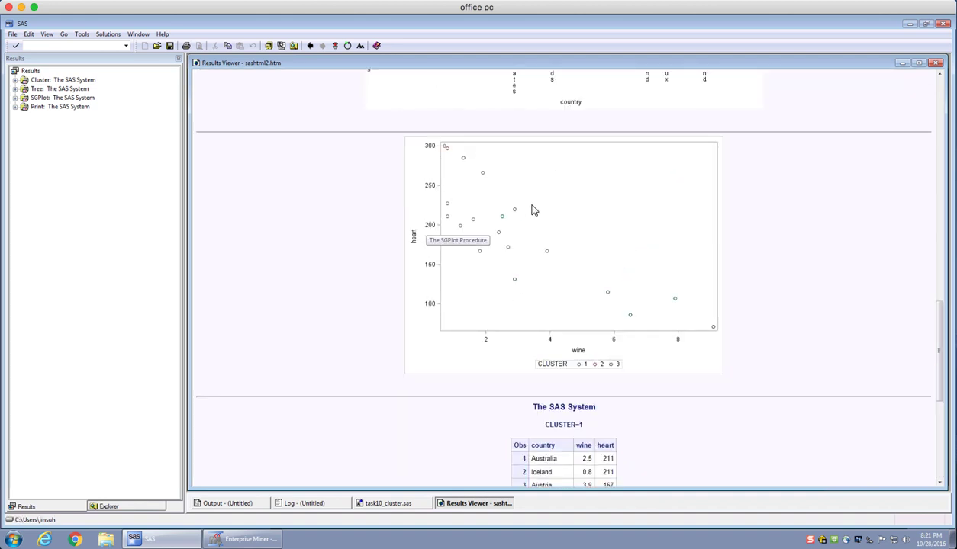
pyautogui.scroll(-5, 663, 362)
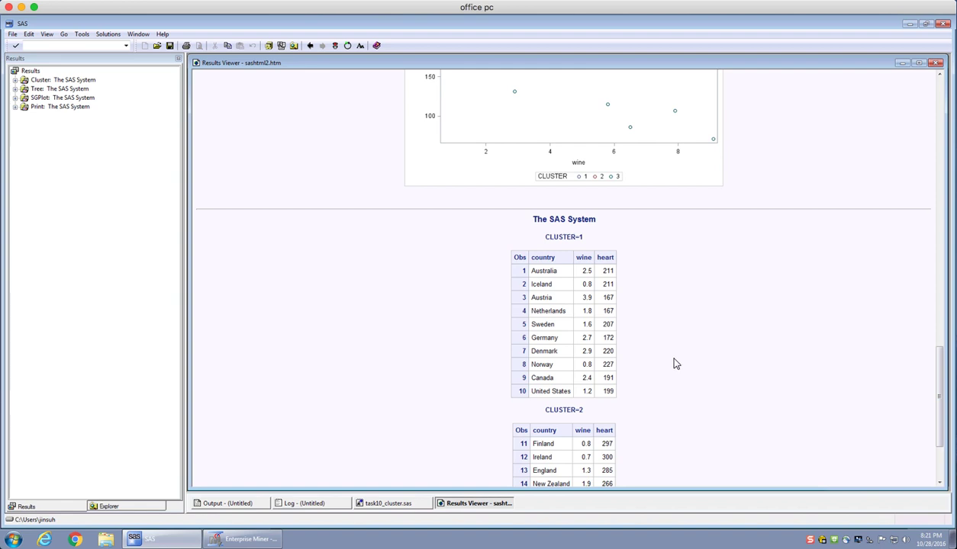
# Step: Compare the country listings for clusters 1, 2 and 3 with their points in the heart against wine scatter plot
pyautogui.scroll(-2, 660, 358)
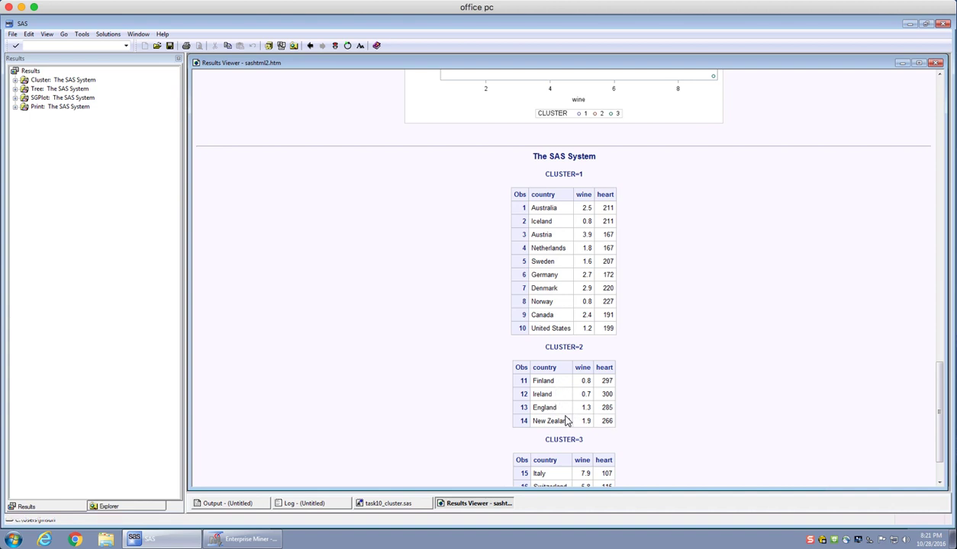
pyautogui.scroll(5, 554, 387)
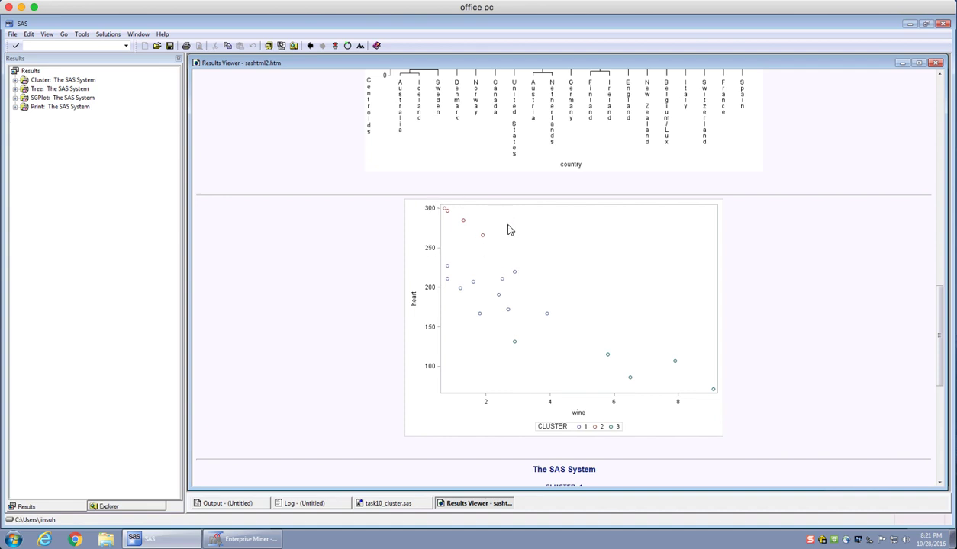
pyautogui.scroll(-6, 738, 371)
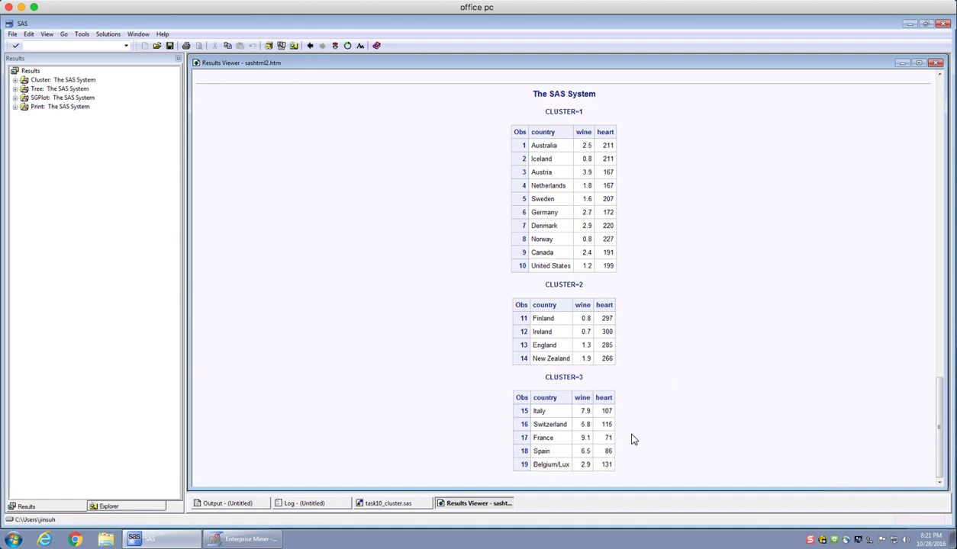
pyautogui.scroll(6, 632, 439)
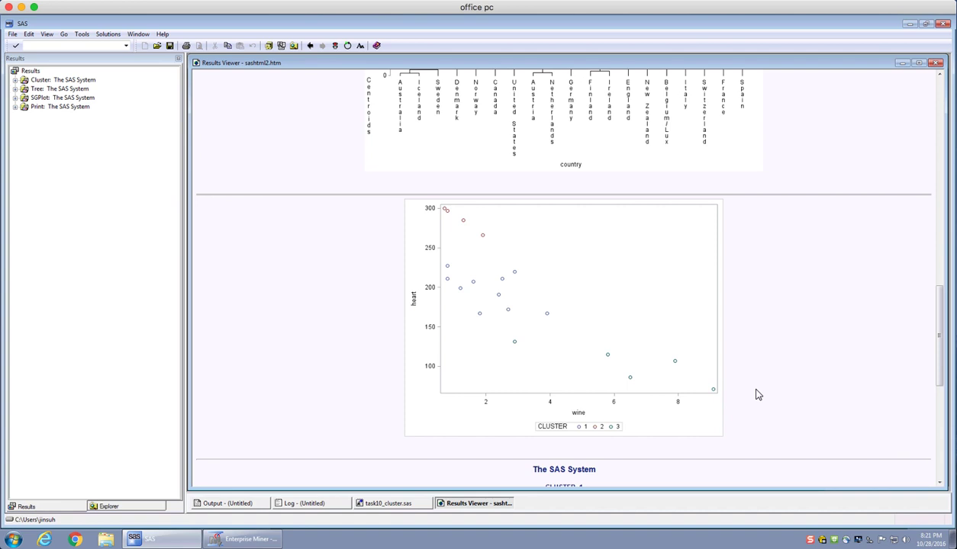
pyautogui.scroll(-6, 755, 394)
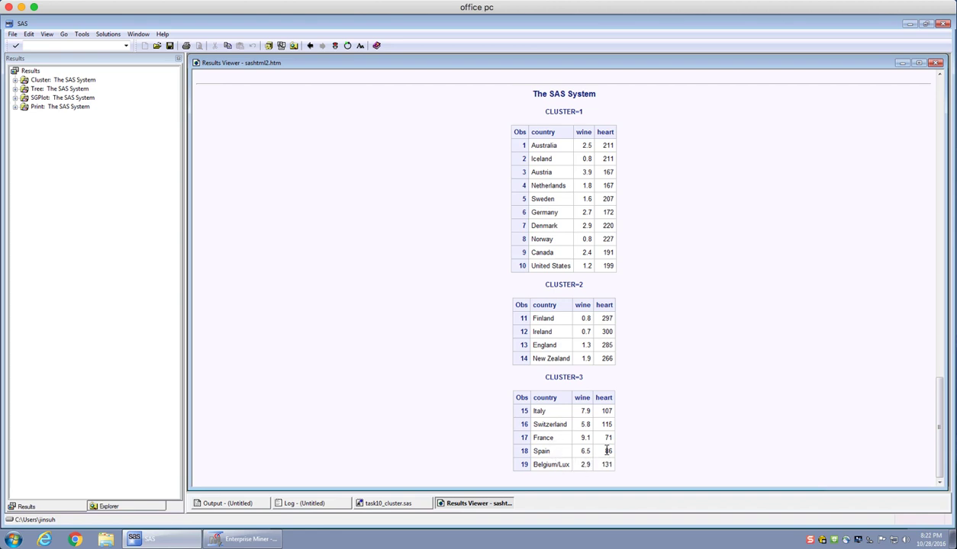
pyautogui.scroll(3, 641, 414)
pyautogui.scroll(-3, 641, 414)
pyautogui.scroll(5, 622, 424)
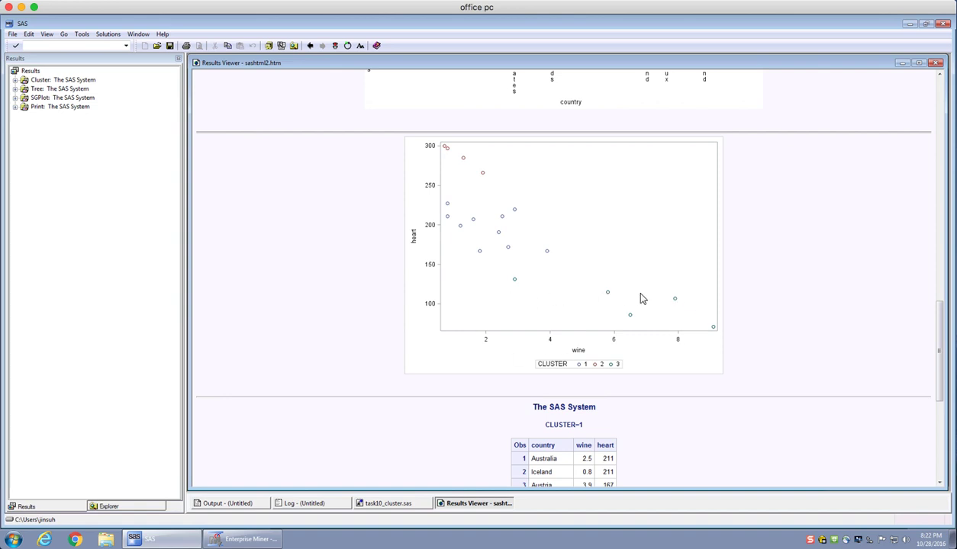
pyautogui.scroll(-3, 669, 323)
pyautogui.scroll(-2, 675, 332)
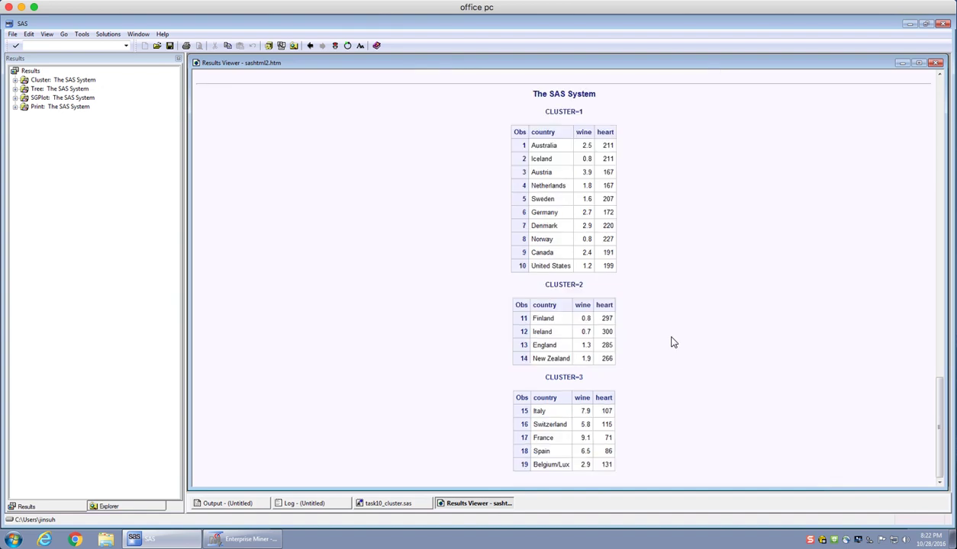
# Step: Return to task10_cluster.sas and review the hierarchical clustering section with its PROC CLUSTER block
pyautogui.click(387, 504)
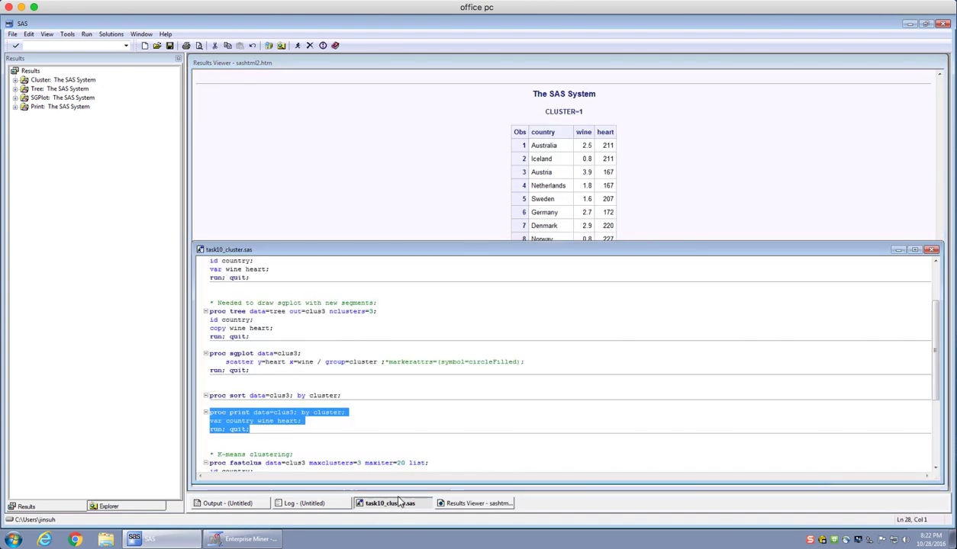
pyautogui.click(411, 404)
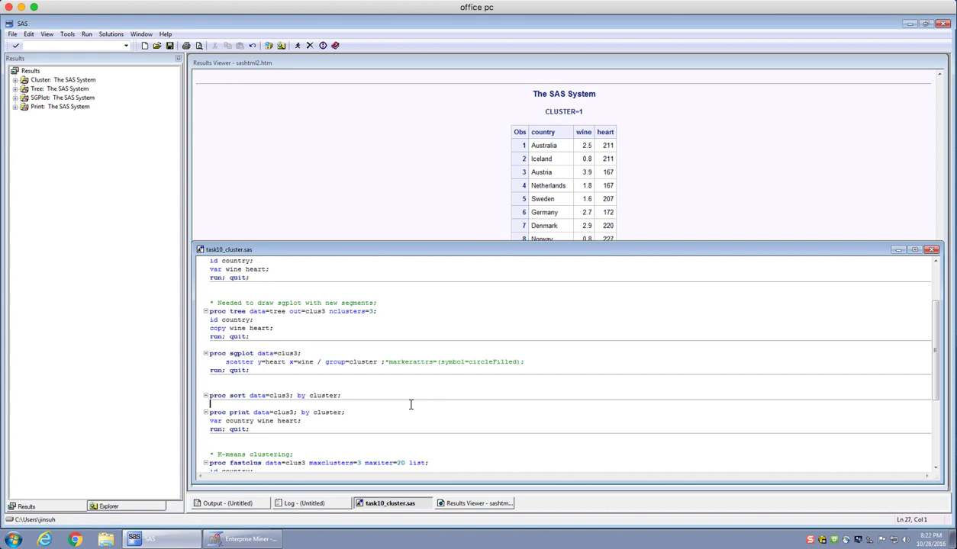
pyautogui.scroll(1, 410, 405)
pyautogui.scroll(2, 410, 404)
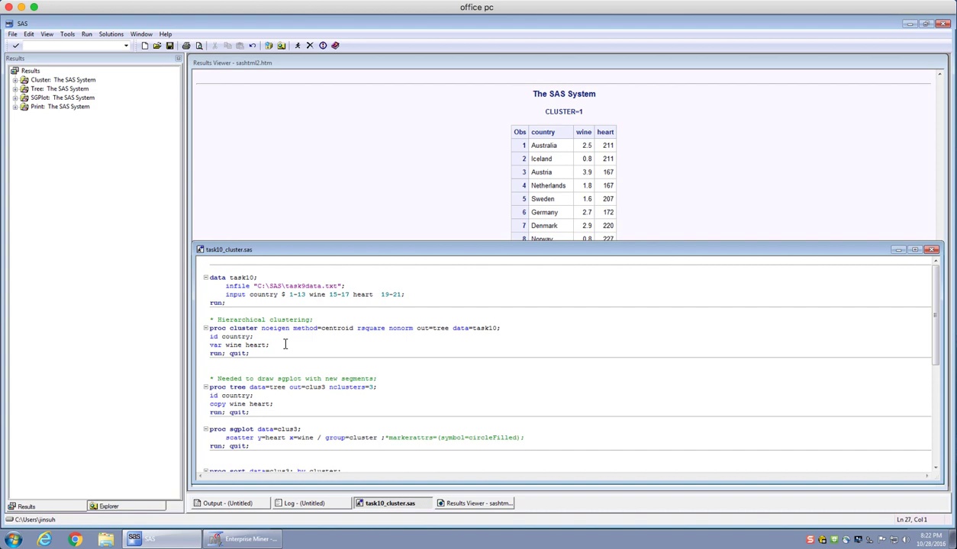
pyautogui.doubleClick(243, 329)
pyautogui.tripleClick(225, 321)
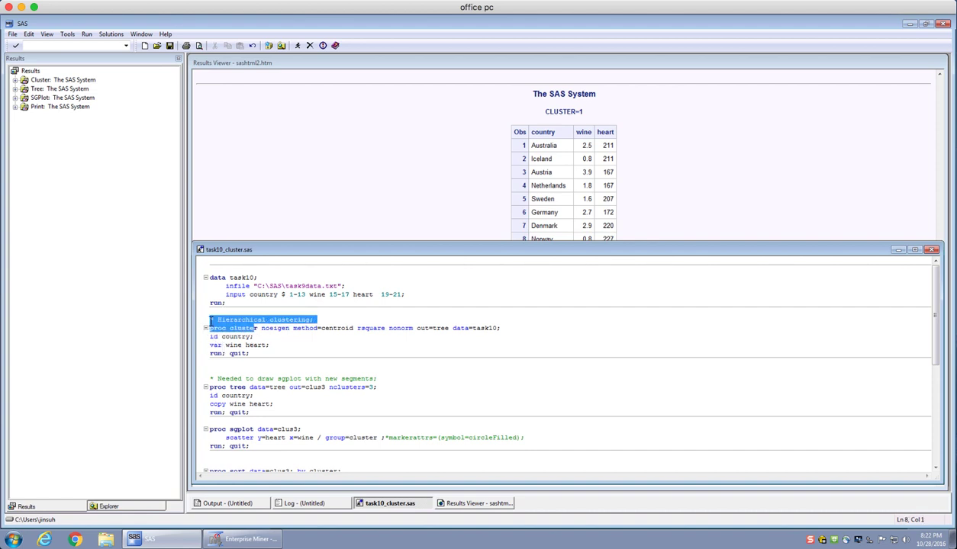
pyautogui.click(306, 348)
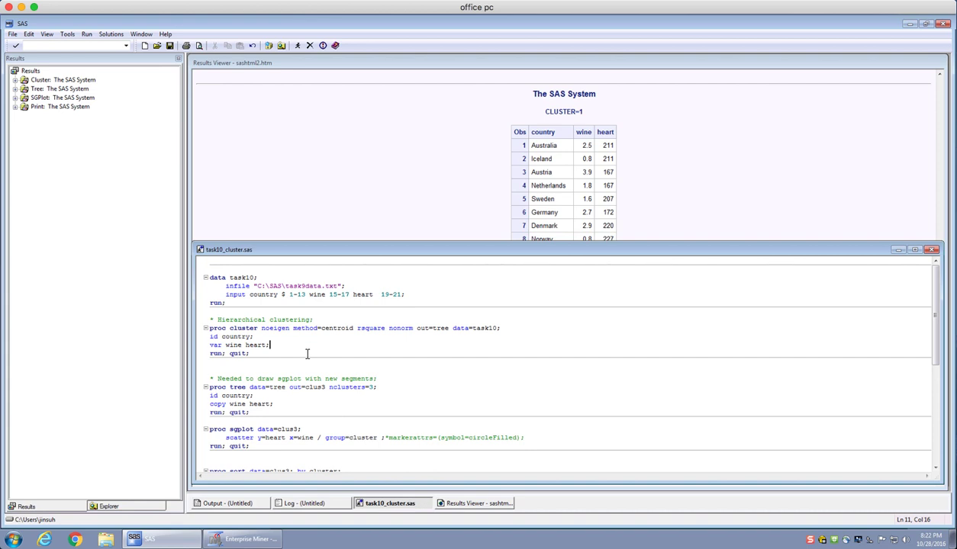
# Step: Find the K-means clustering section below the PROC PRINT block in task10_cluster.sas
pyautogui.scroll(-1, 307, 351)
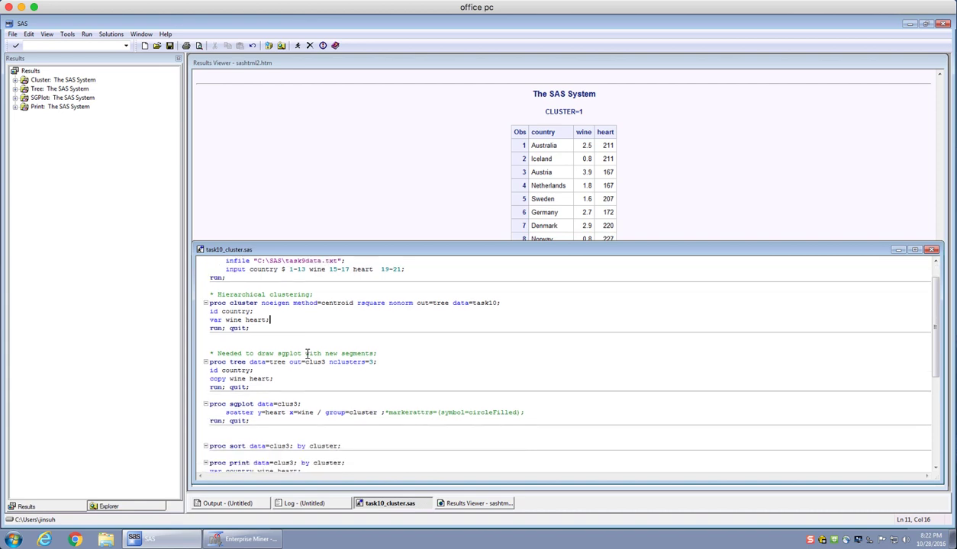
pyautogui.scroll(-4, 307, 354)
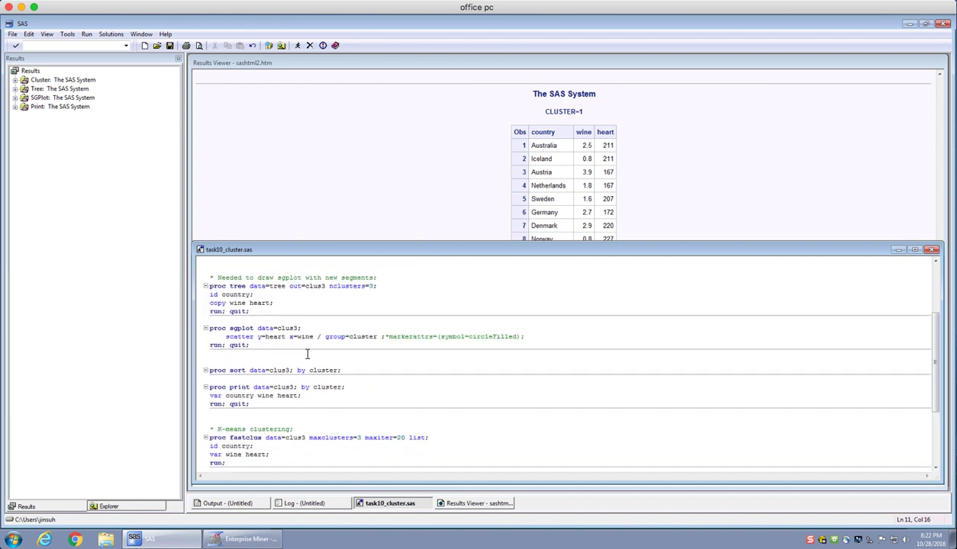
pyautogui.scroll(-1, 306, 354)
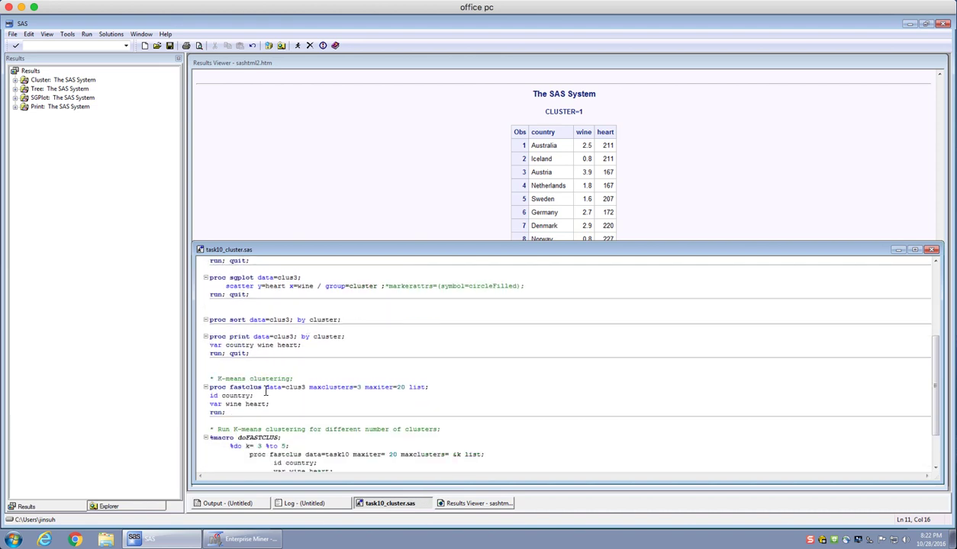
pyautogui.moveTo(248, 379); pyautogui.dragTo(207, 376)
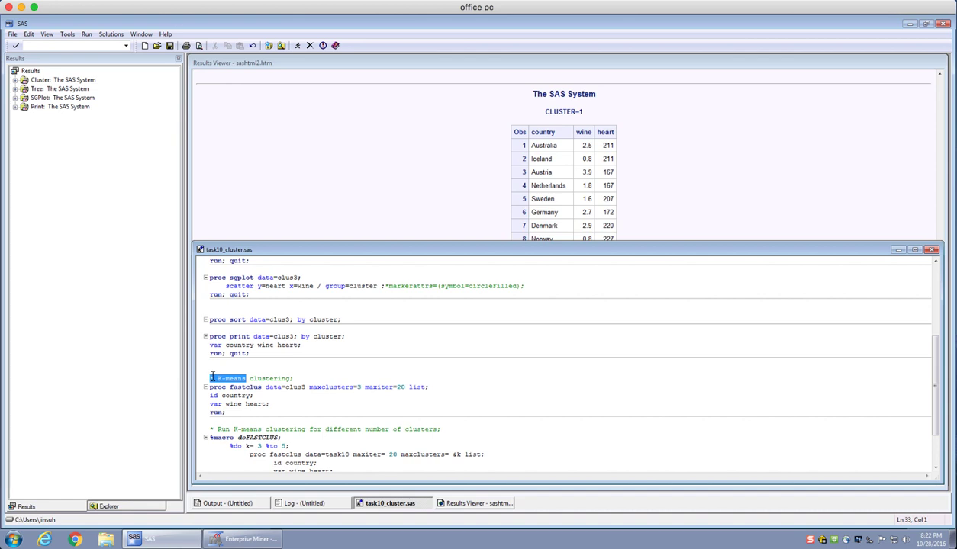
pyautogui.click(307, 379)
pyautogui.scroll(-2, 307, 379)
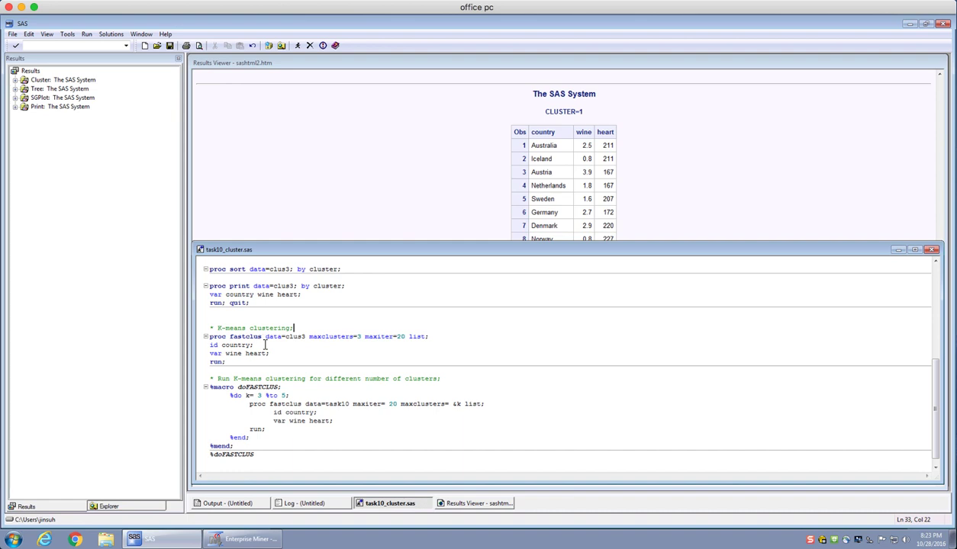
# Step: Examine the PROC FASTCLUS block, focusing on its input data set and the maxclusters=3 option
pyautogui.moveTo(226, 361); pyautogui.dragTo(209, 341)
pyautogui.click(288, 337)
pyautogui.click(266, 360)
pyautogui.moveTo(363, 338); pyautogui.dragTo(307, 340)
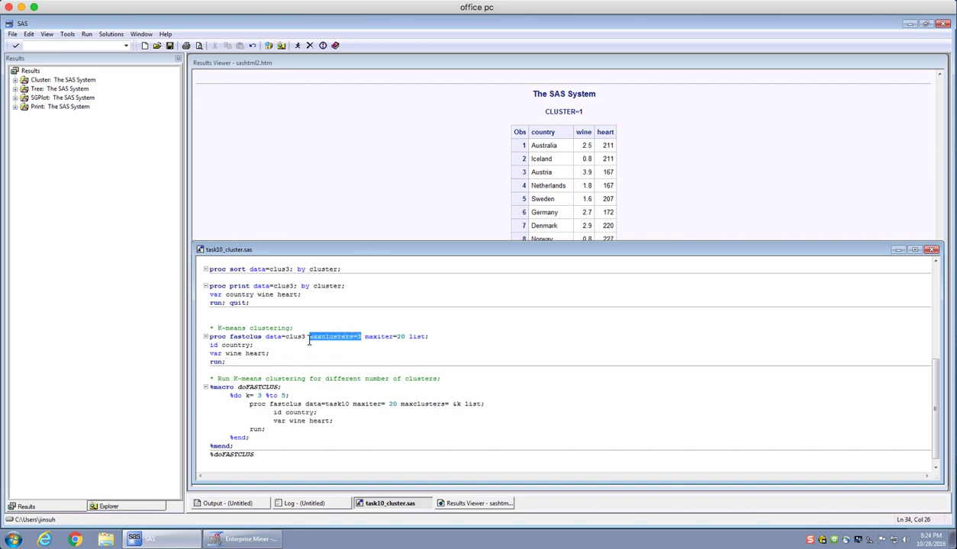
pyautogui.click(329, 347)
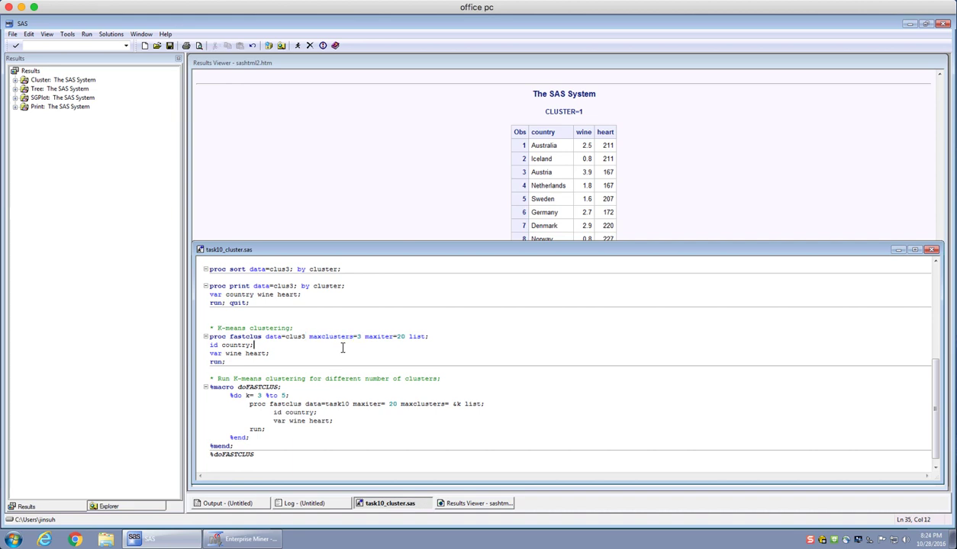
# Step: Review the cluster count and maxiter=20 options of PROC FASTCLUS, and its id country and var wine heart statements
pyautogui.moveTo(362, 337); pyautogui.dragTo(355, 337)
pyautogui.doubleClick(356, 337)
pyautogui.moveTo(365, 337); pyautogui.dragTo(405, 339)
pyautogui.click(278, 353)
pyautogui.moveTo(278, 354); pyautogui.dragTo(203, 344)
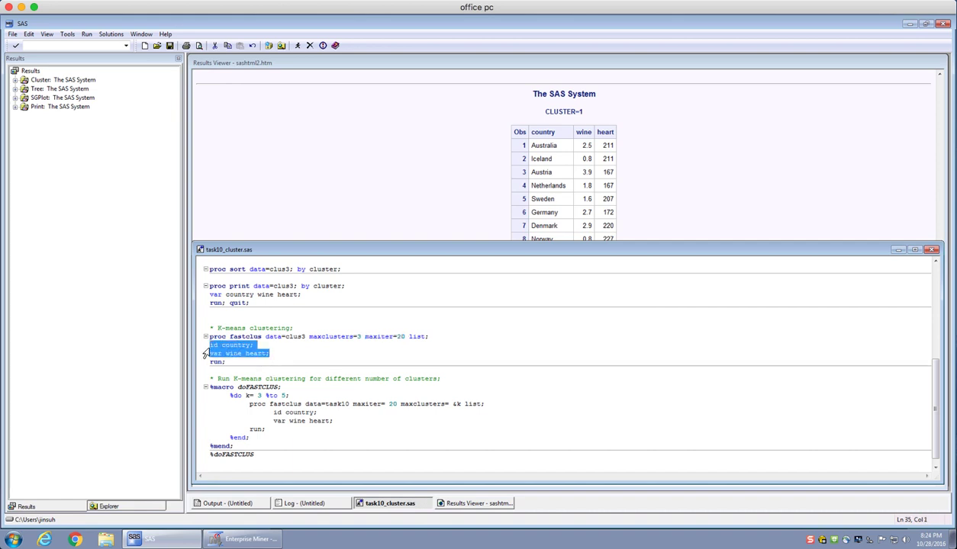
pyautogui.click(233, 354)
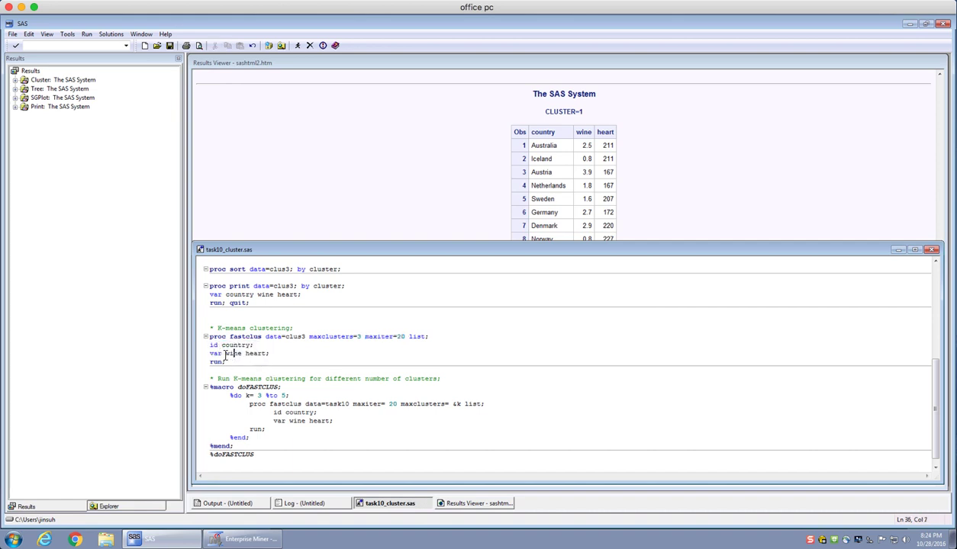
# Step: Check the matching id and var statements in the PROC CLUSTER block for comparison with PROC FASTCLUS
pyautogui.scroll(4, 268, 360)
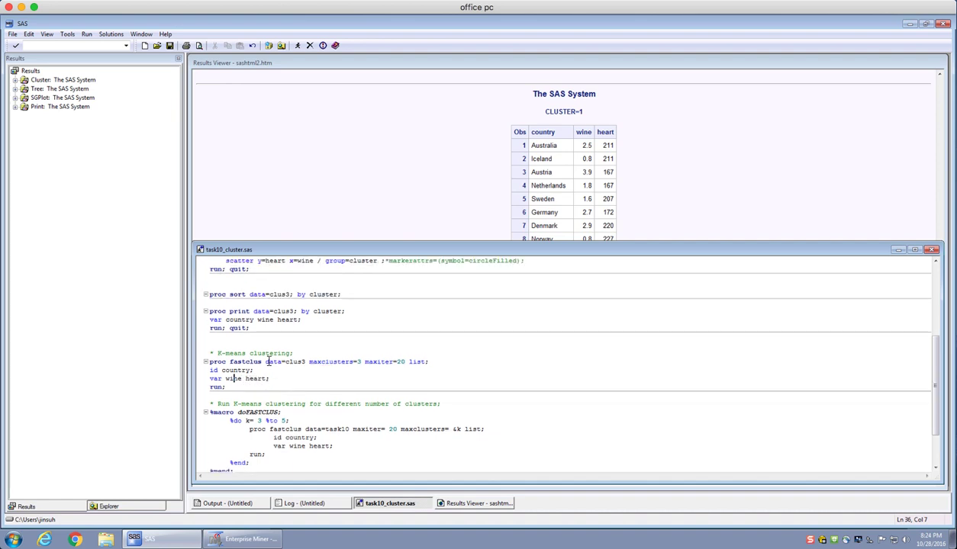
pyautogui.scroll(4, 269, 361)
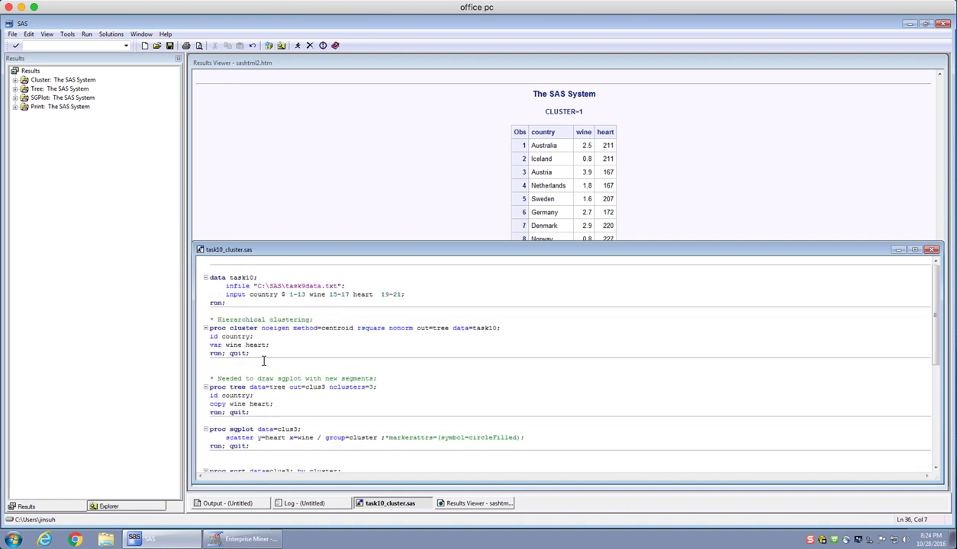
pyautogui.moveTo(273, 345); pyautogui.dragTo(208, 336)
pyautogui.click(295, 344)
# Step: Run only the standalone PROC FASTCLUS block on clus3 with maxclusters=3 and maxiter=20
pyautogui.scroll(-5, 295, 344)
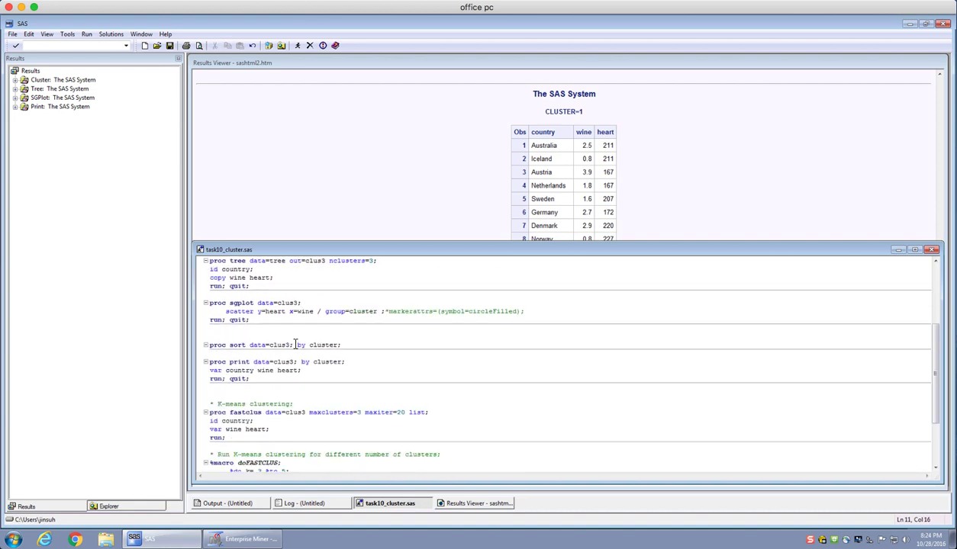
pyautogui.scroll(-2, 295, 344)
pyautogui.moveTo(235, 387); pyautogui.dragTo(203, 360)
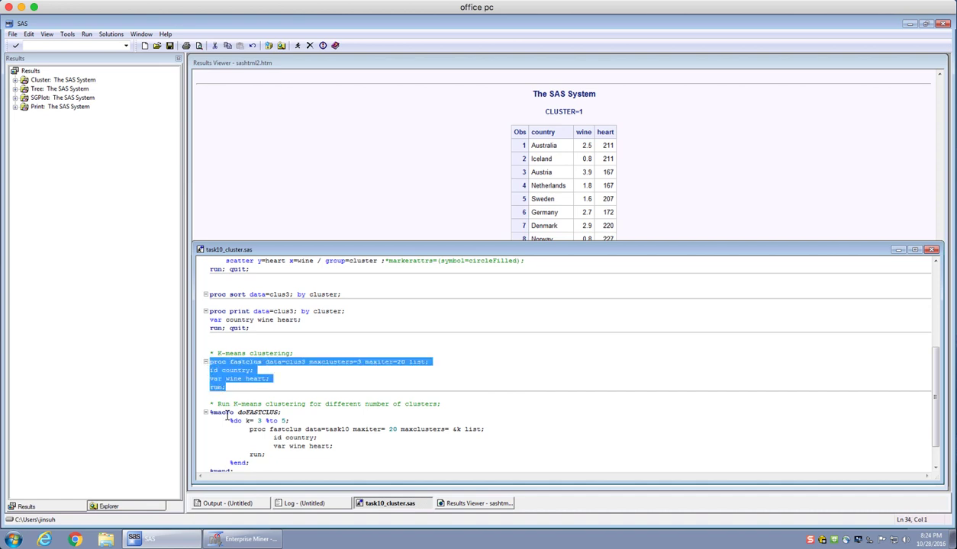
pyautogui.click(298, 47)
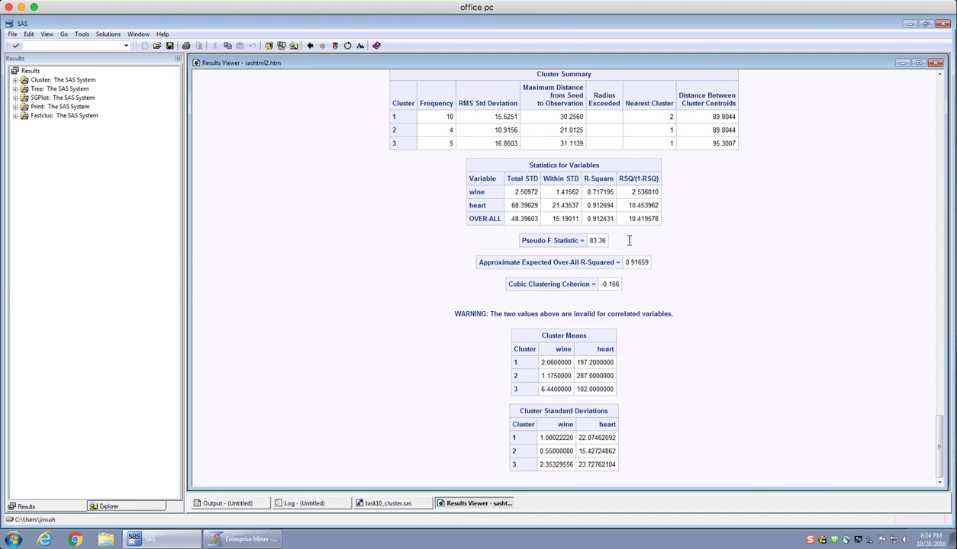
# Step: Examine the K-means cluster listing, cluster summary and cluster means in the FASTCLUS results
pyautogui.scroll(5, 725, 284)
pyautogui.scroll(3, 725, 288)
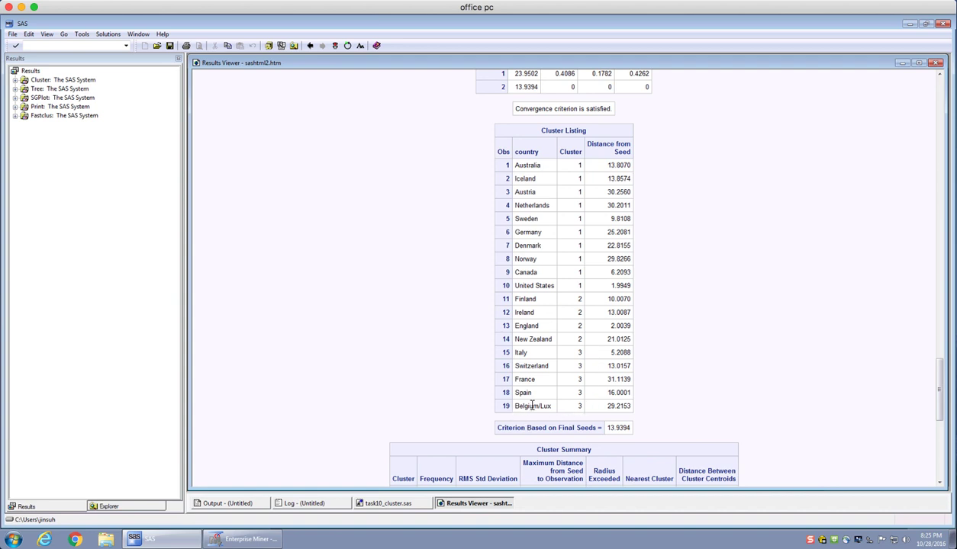
pyautogui.scroll(-10, 532, 406)
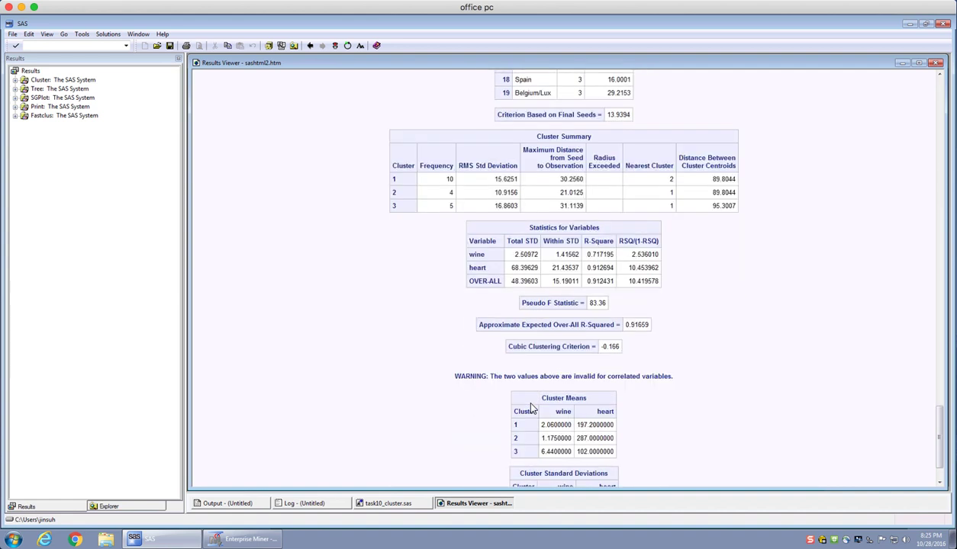
# Step: Return to task10_cluster.sas and compare the PROC FASTCLUS call inside the doFASTCLUS macro with the standalone K-means block
pyautogui.click(397, 499)
pyautogui.click(413, 429)
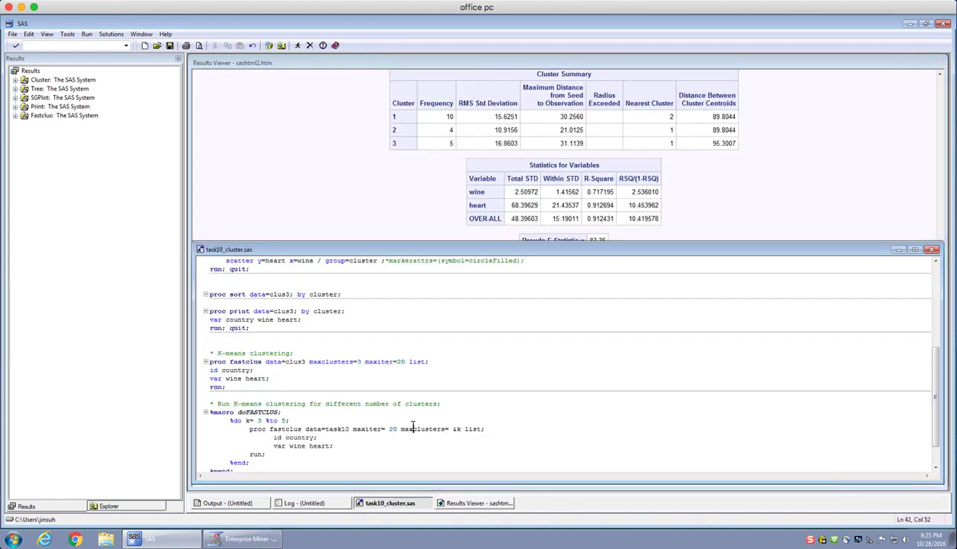
pyautogui.scroll(-2, 413, 426)
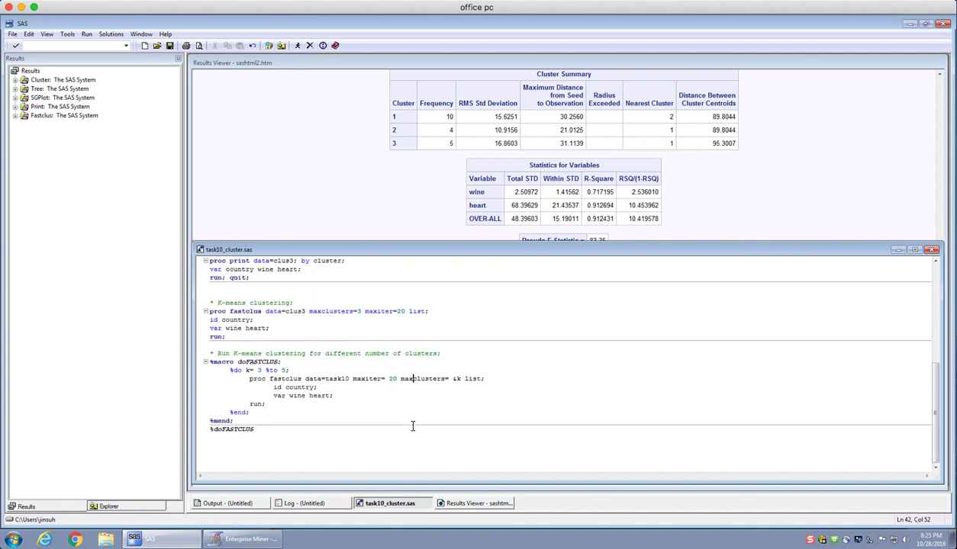
pyautogui.doubleClick(358, 312)
pyautogui.click(386, 320)
pyautogui.moveTo(265, 404); pyautogui.dragTo(200, 379)
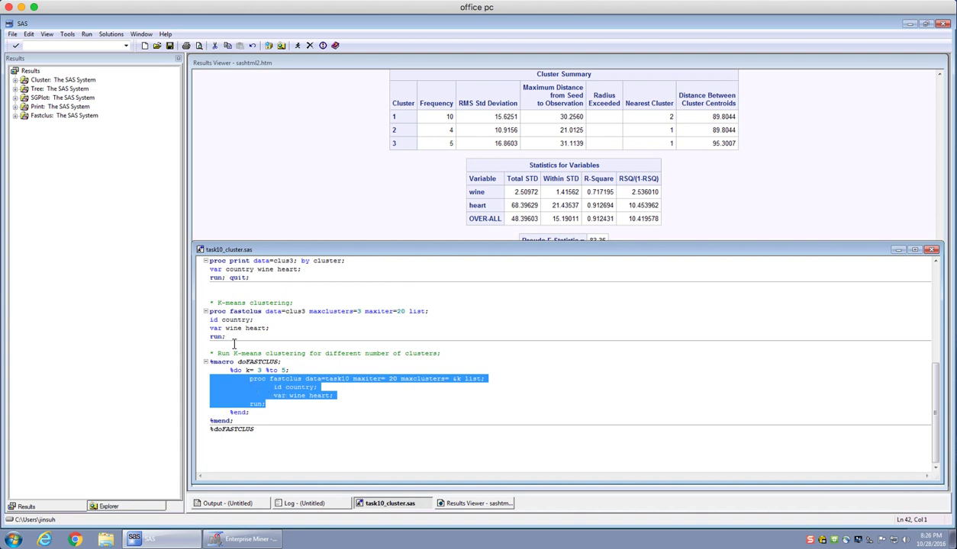
pyautogui.moveTo(226, 336); pyautogui.dragTo(204, 311)
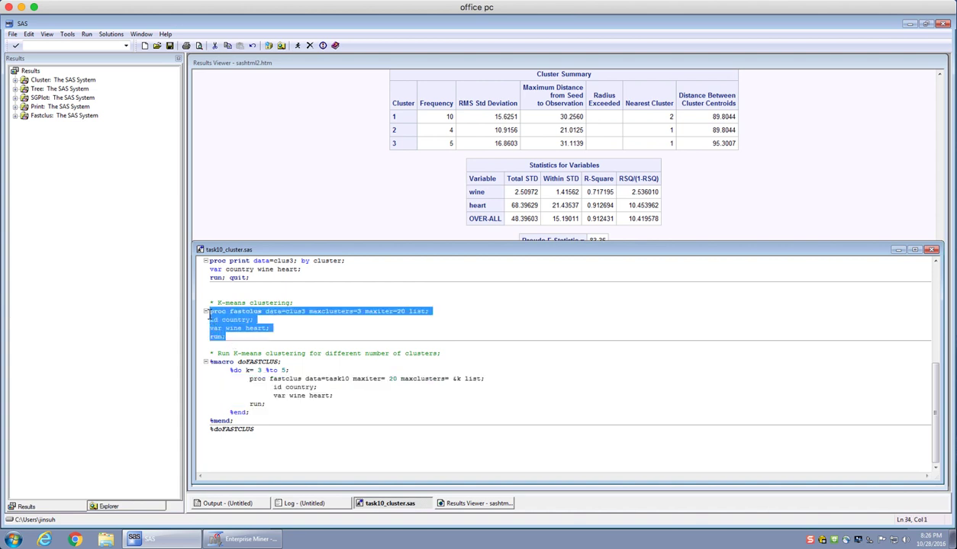
# Step: Examine the macro's %do loop over k from 3 to 5 and the maxclusters=&k option that uses it
pyautogui.click(247, 370)
pyautogui.moveTo(246, 370); pyautogui.dragTo(265, 370)
pyautogui.click(266, 371)
pyautogui.click(257, 370)
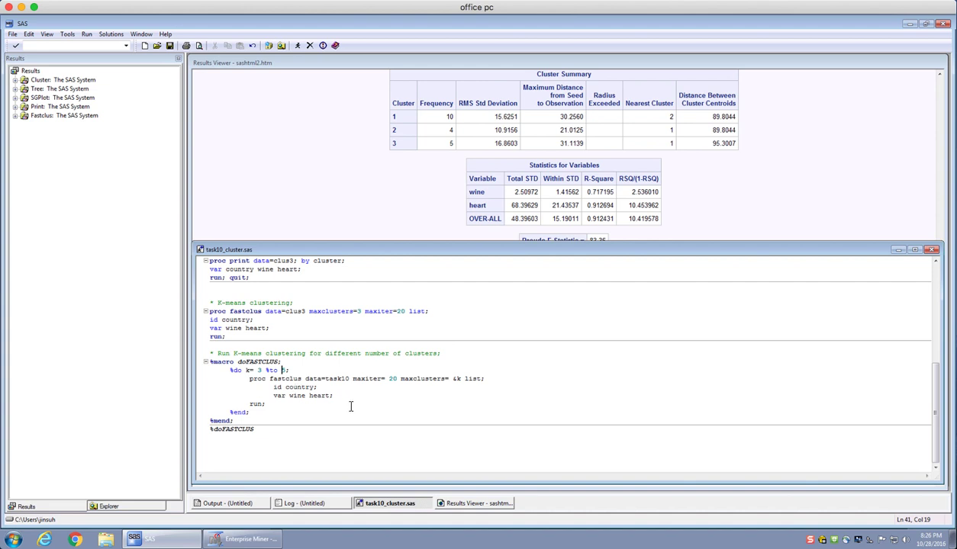
pyautogui.click(246, 370)
pyautogui.moveTo(450, 378); pyautogui.dragTo(462, 377)
# Step: Run the doFASTCLUS macro definition and its call to produce K-means clustering of task10 for 3 to 5 clusters
pyautogui.click(264, 430)
pyautogui.moveTo(264, 430); pyautogui.dragTo(209, 362)
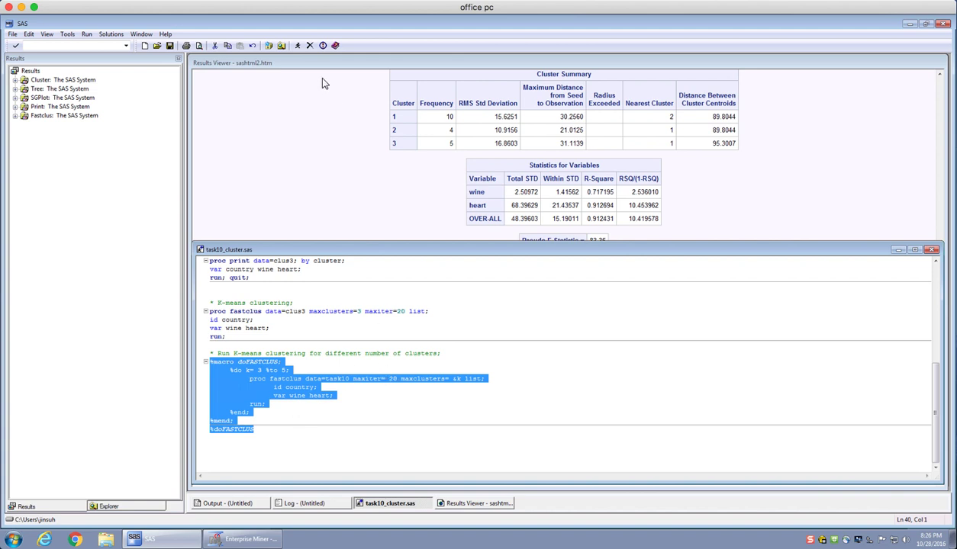
pyautogui.click(299, 46)
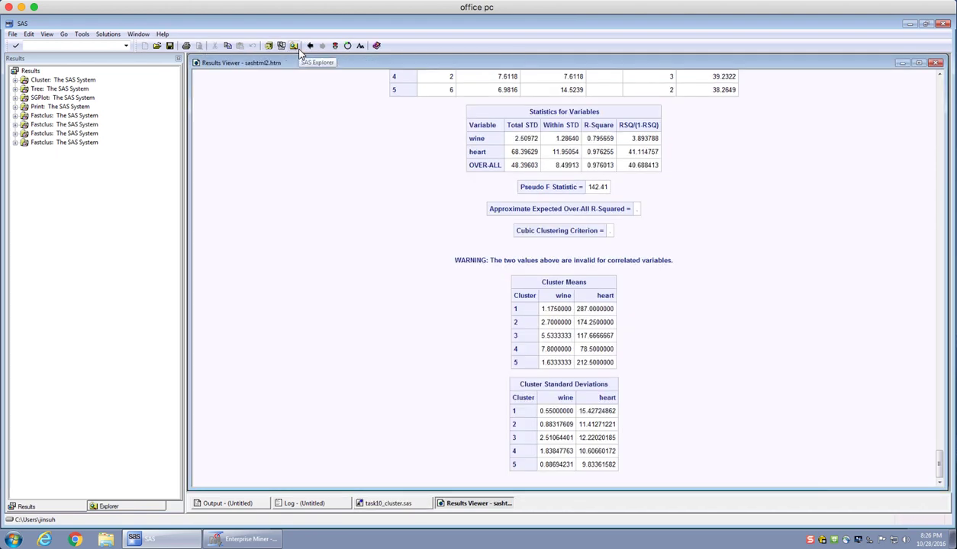
# Step: Examine the five-cluster FASTCLUS results, including the initial seeds, iteration history, cluster listing and cluster summary
pyautogui.scroll(3, 801, 336)
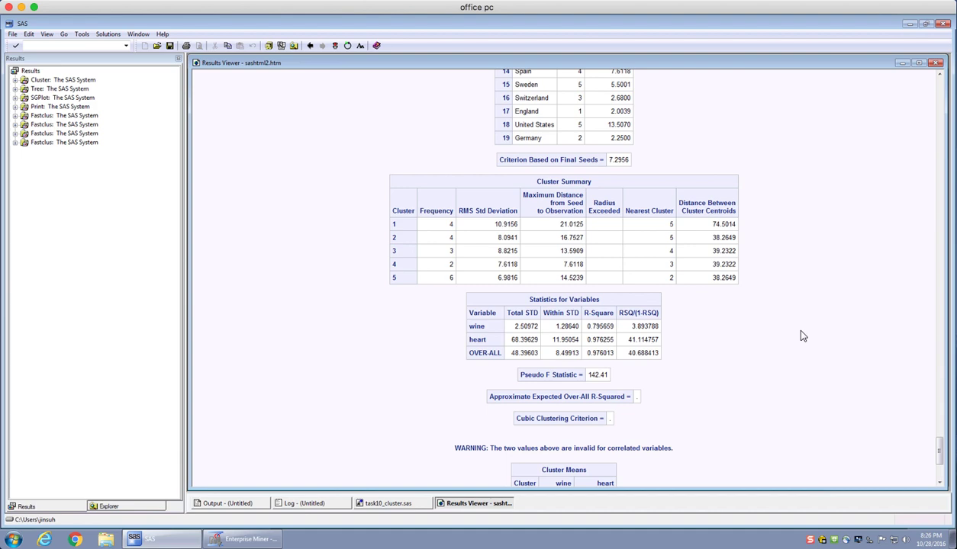
pyautogui.scroll(6, 801, 335)
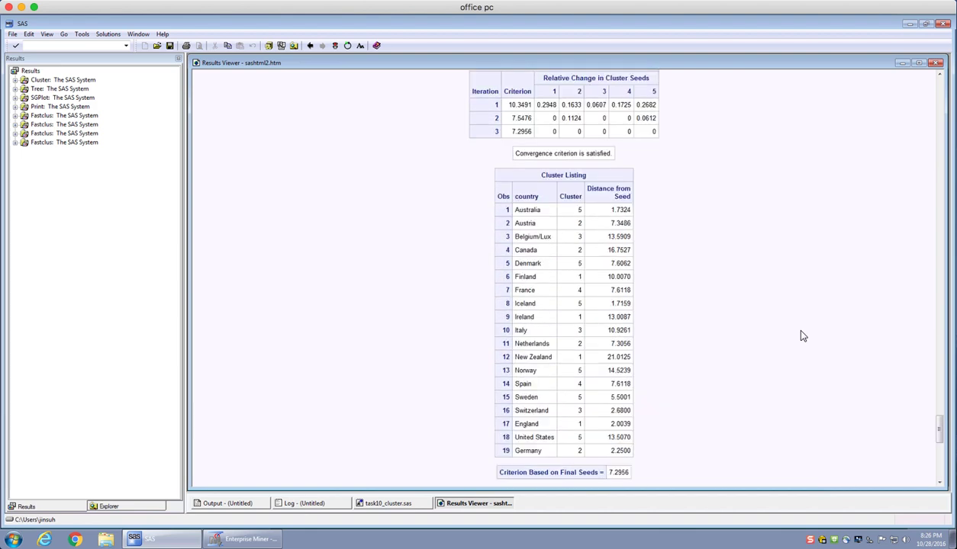
pyautogui.scroll(3, 801, 336)
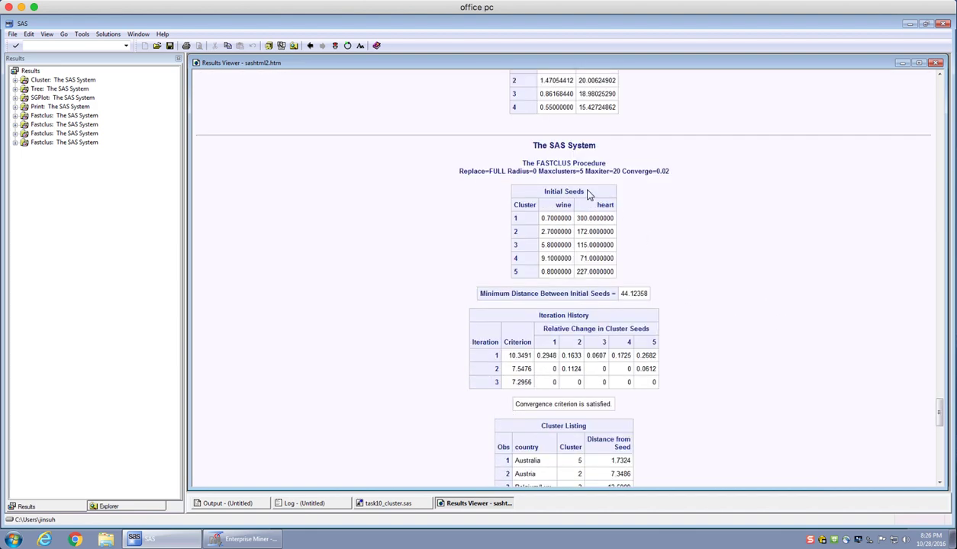
pyautogui.scroll(-3, 608, 300)
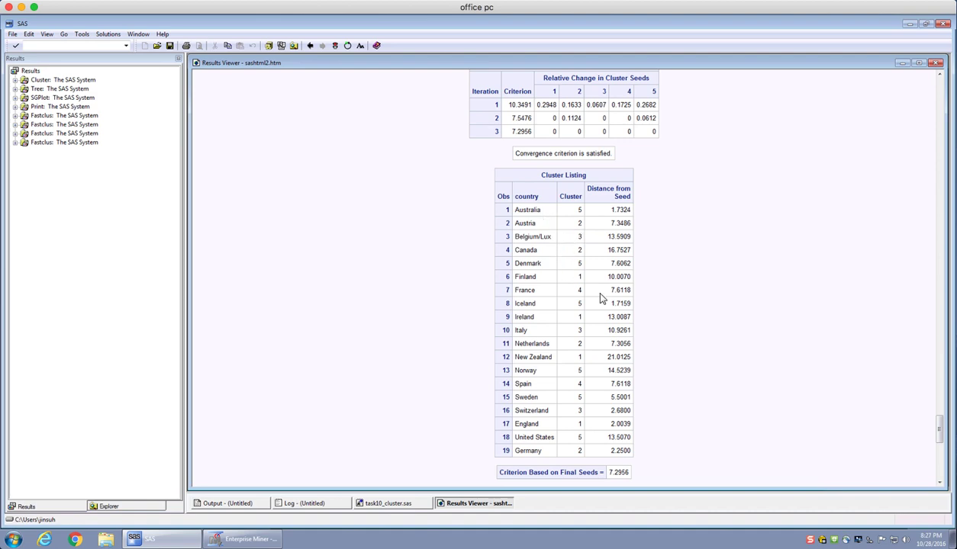
# Step: Examine the four-cluster FASTCLUS results, focusing on the iteration history and the cluster listing by country
pyautogui.scroll(15, 634, 305)
pyautogui.scroll(12, 635, 303)
pyautogui.scroll(5, 636, 305)
pyautogui.scroll(5, 632, 267)
pyautogui.scroll(-5, 632, 264)
pyautogui.scroll(-2, 624, 360)
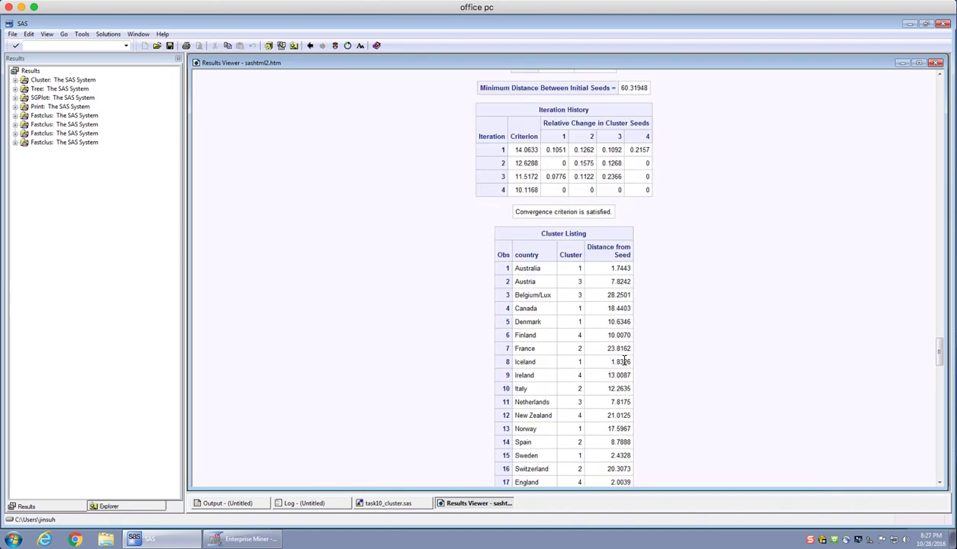
pyautogui.scroll(-2, 624, 360)
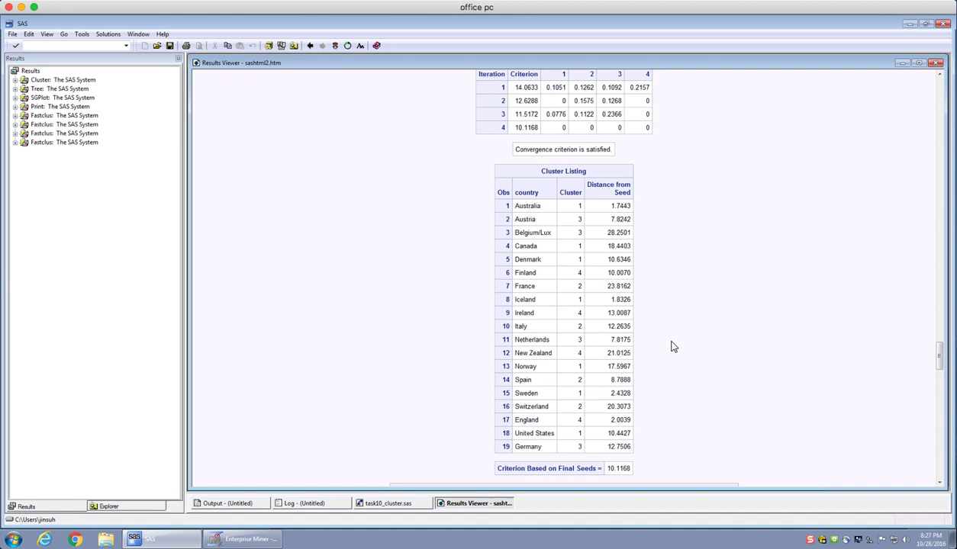
pyautogui.scroll(-15, 647, 321)
pyautogui.scroll(-10, 648, 321)
# Step: Return to task10_cluster.sas and review the method=centroid, rsquare and nonorm options of PROC CLUSTER, along with the K-means code
pyautogui.click(395, 507)
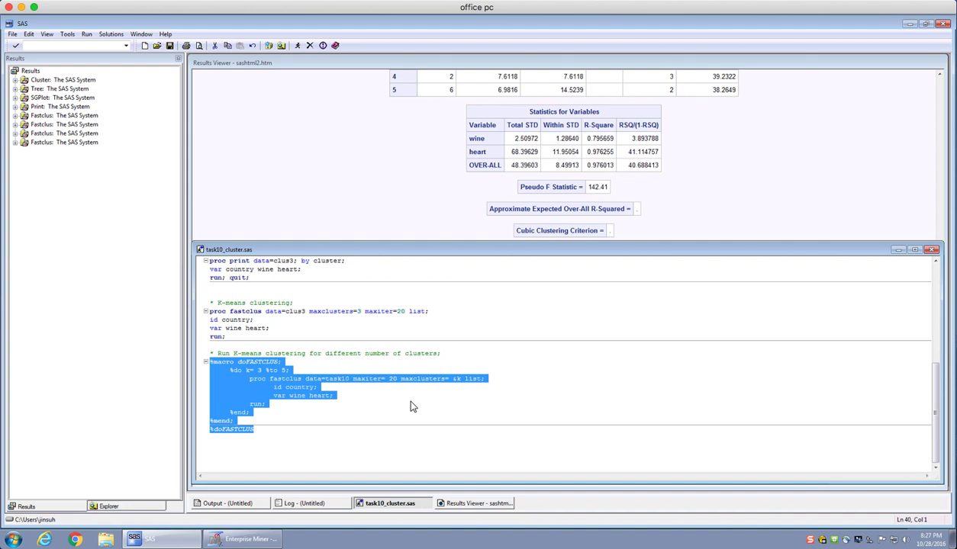
pyautogui.click(410, 402)
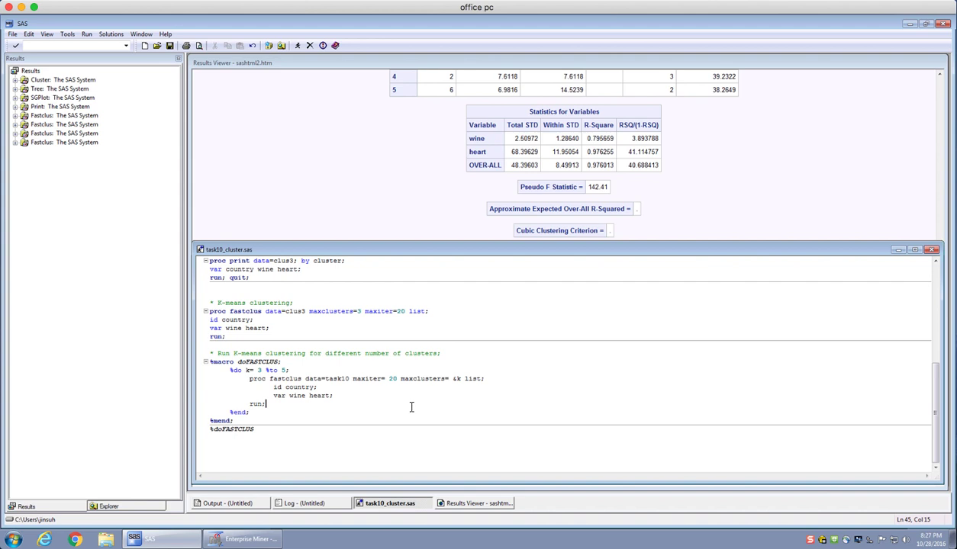
pyautogui.scroll(7, 411, 408)
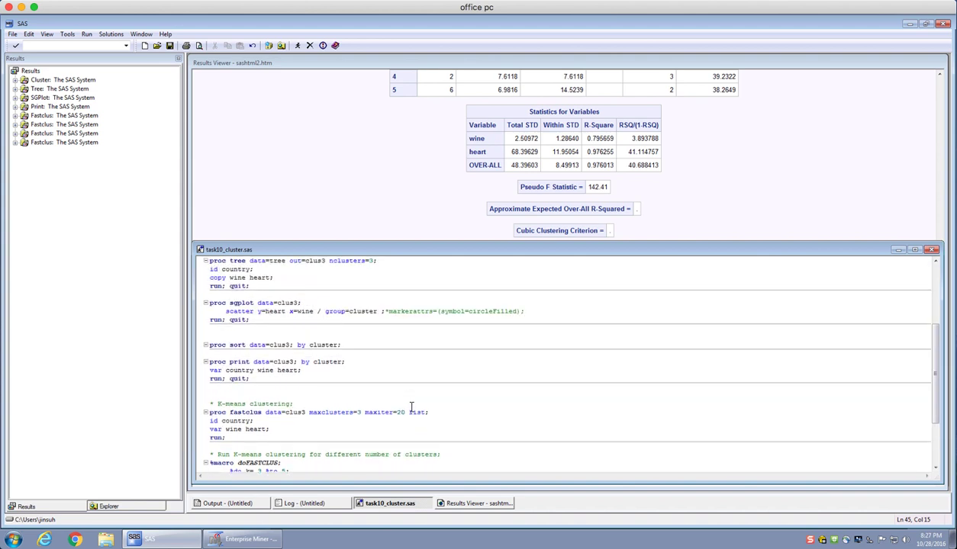
pyautogui.scroll(2, 410, 408)
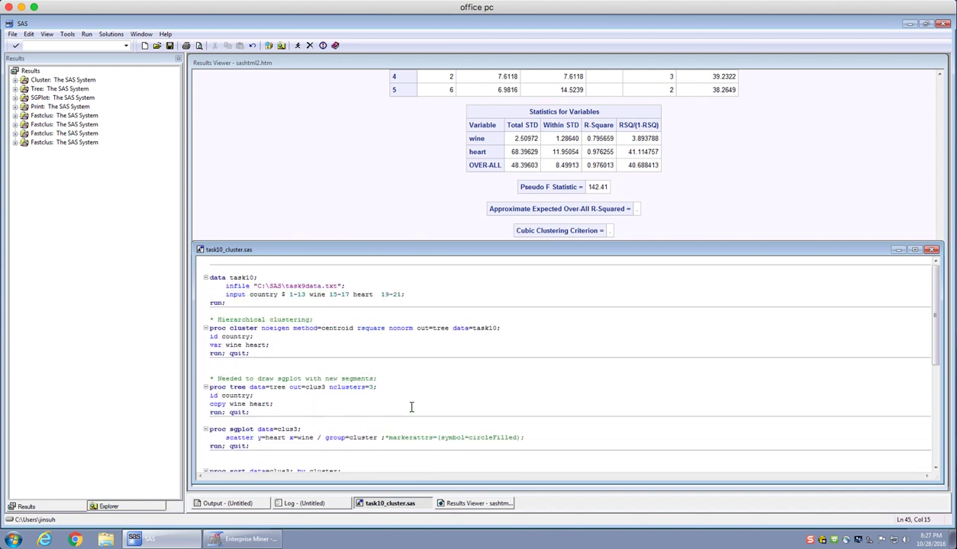
pyautogui.moveTo(293, 328); pyautogui.dragTo(354, 327)
pyautogui.click(374, 328)
pyautogui.doubleClick(400, 328)
pyautogui.doubleClick(337, 329)
pyautogui.click(422, 345)
pyautogui.scroll(-4, 453, 364)
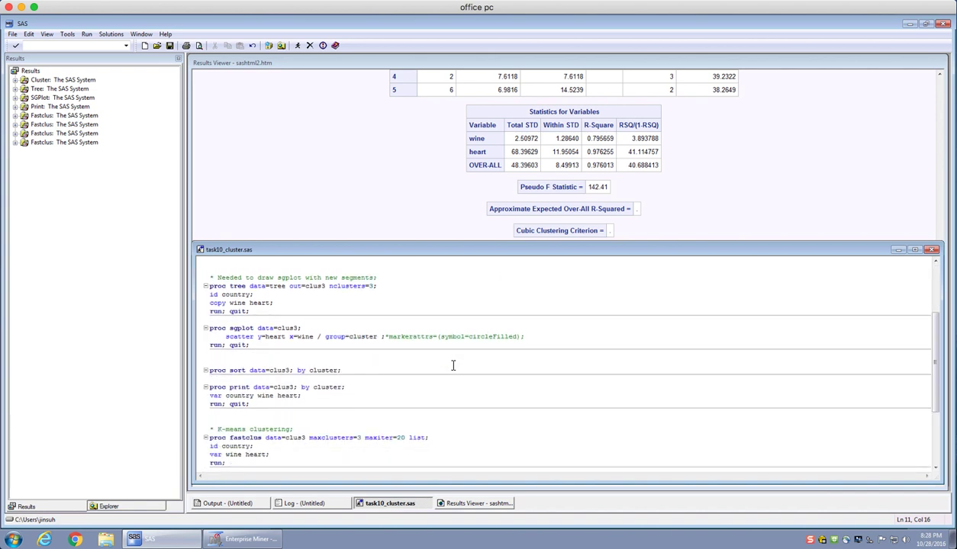
pyautogui.scroll(-4, 452, 366)
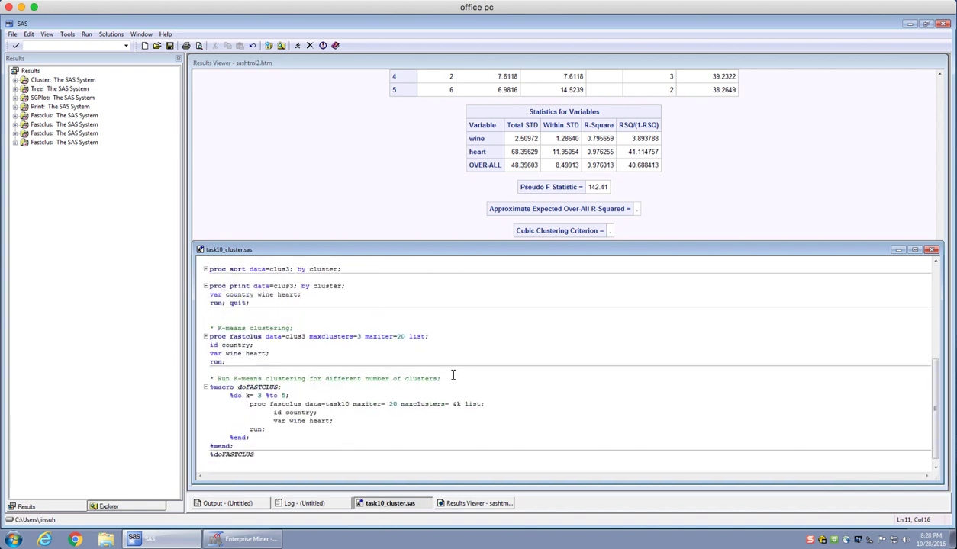